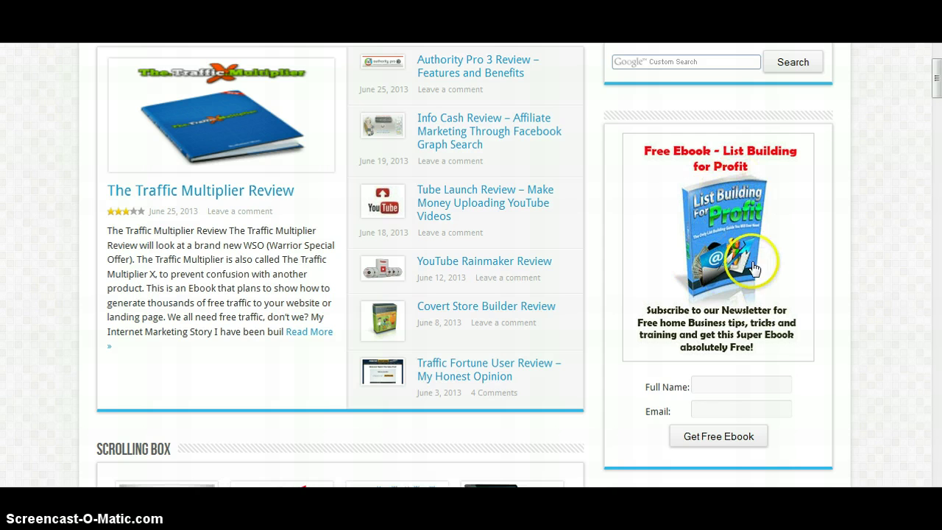
Step: Bring up the HTML code of the first opt-in form in the Form List
left_click(735, 242)
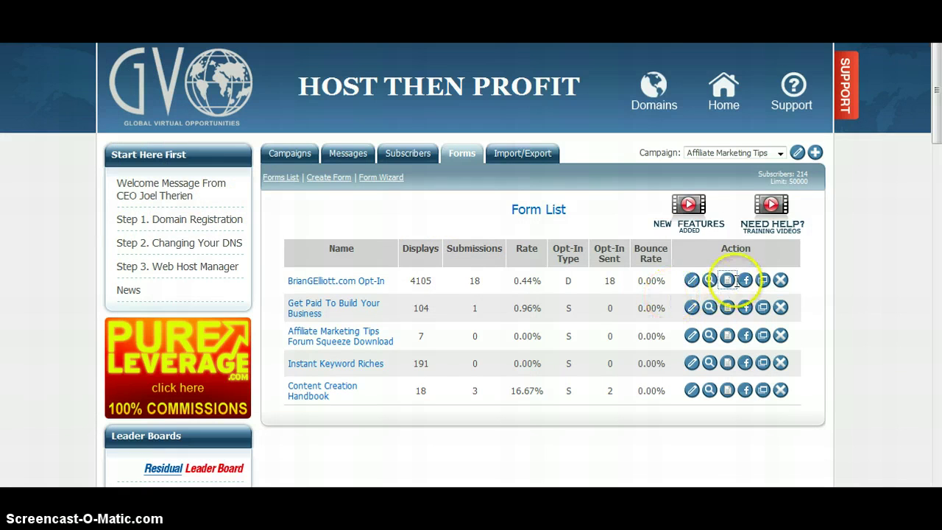
left_click(727, 281)
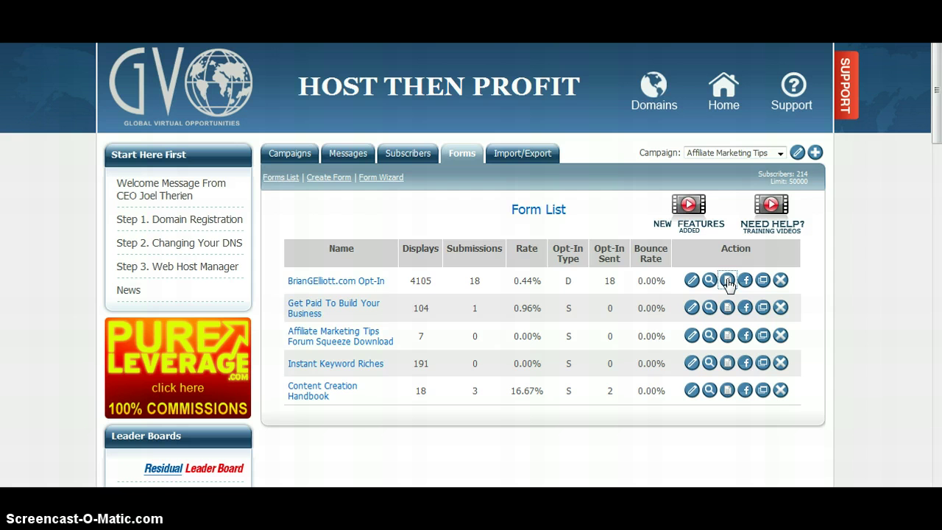
left_click(727, 281)
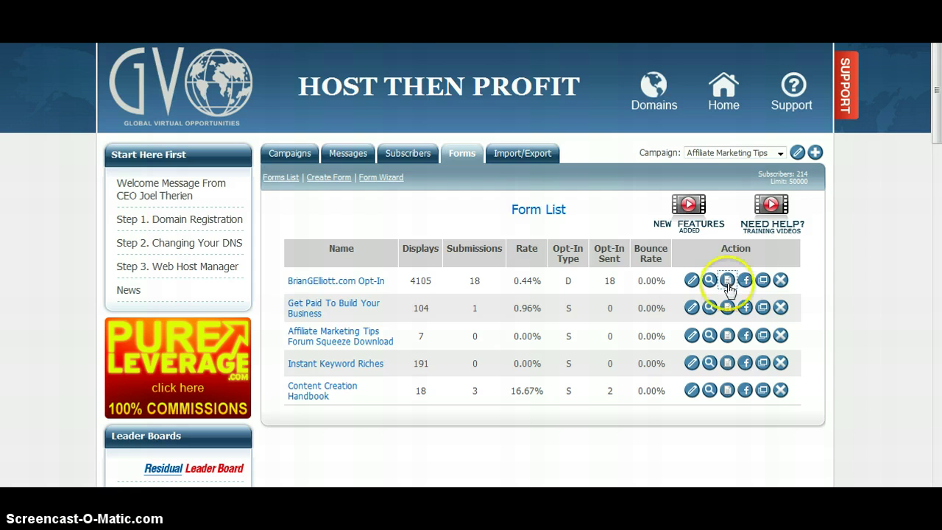
left_click(727, 281)
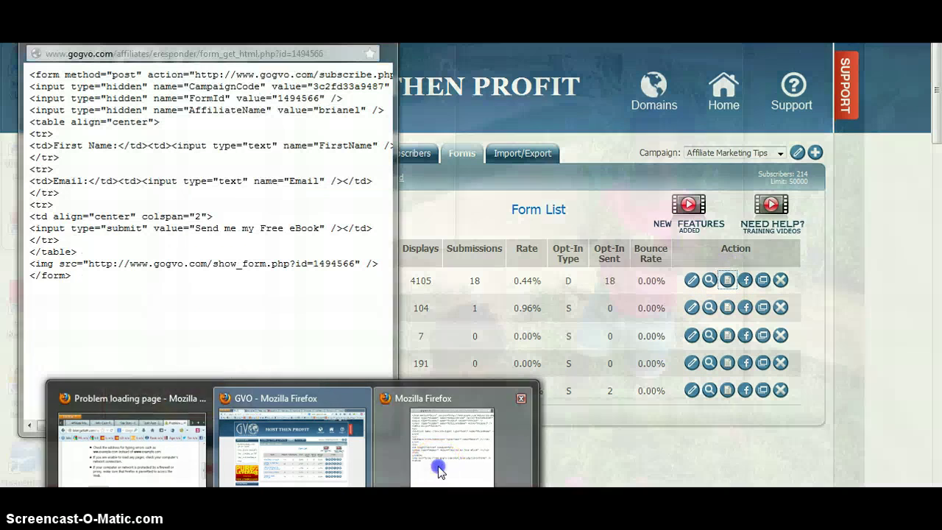
left_click(440, 472)
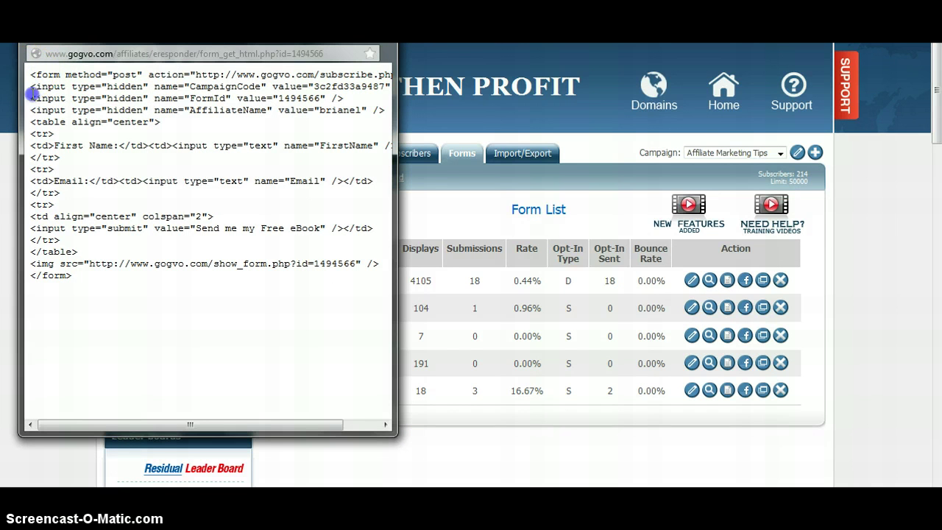
Step: Copy the opt-in form's entire HTML code, from the opening form tag to the closing one
left_click_drag(32, 93, 77, 292)
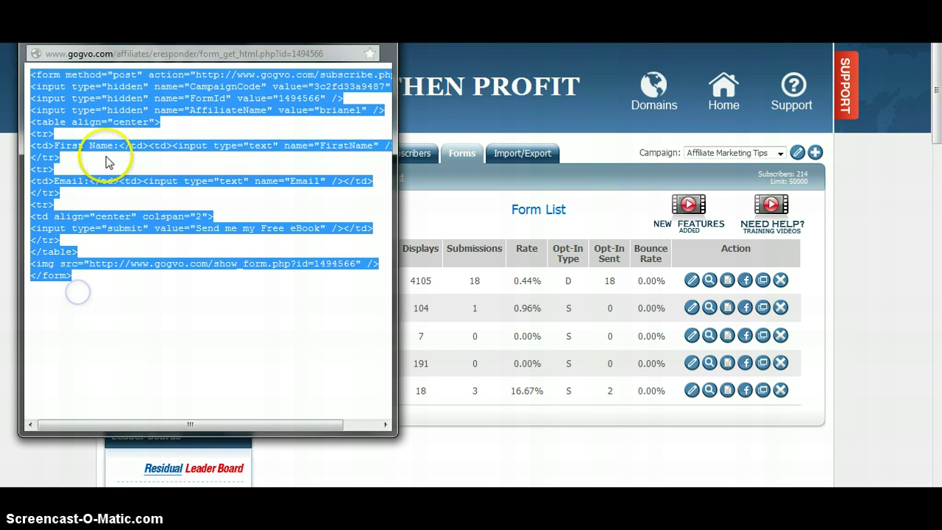
right_click(129, 98)
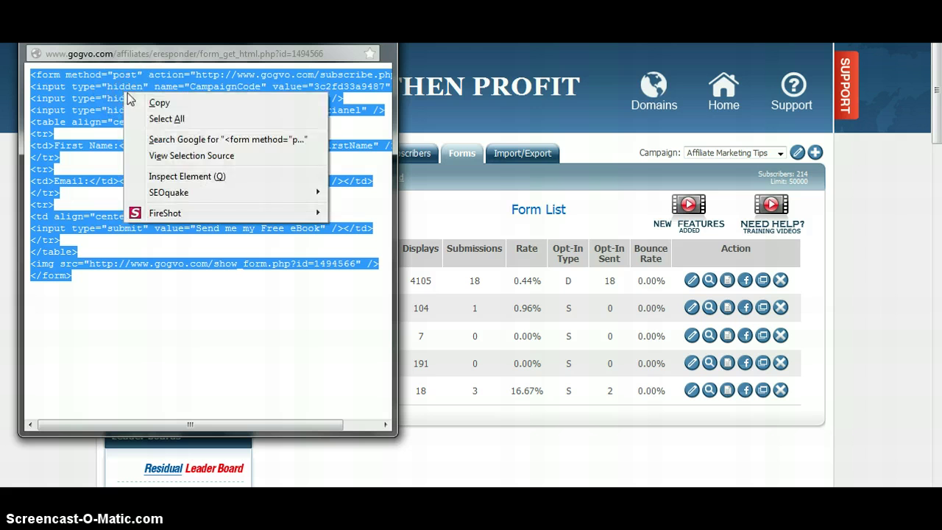
left_click(139, 102)
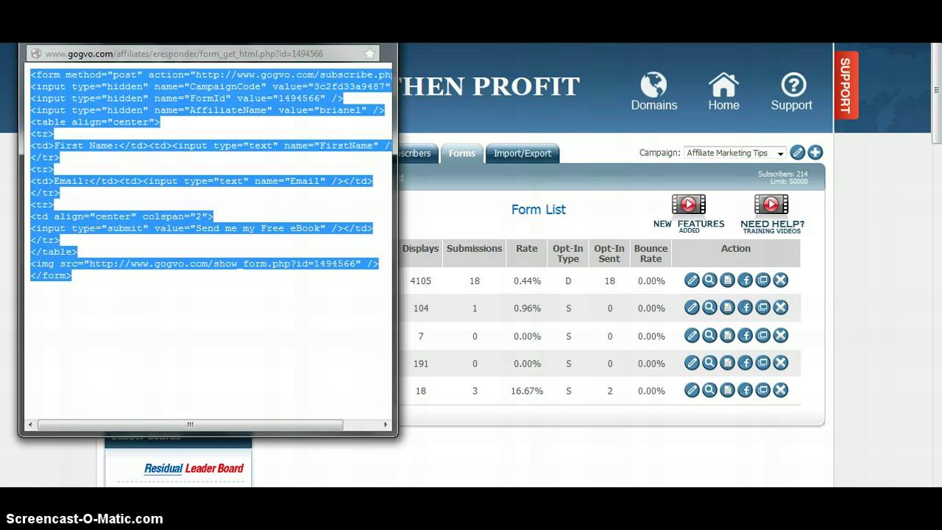
Step: Switch to the WordPress dashboard and start a new page
key("alt+Tab")
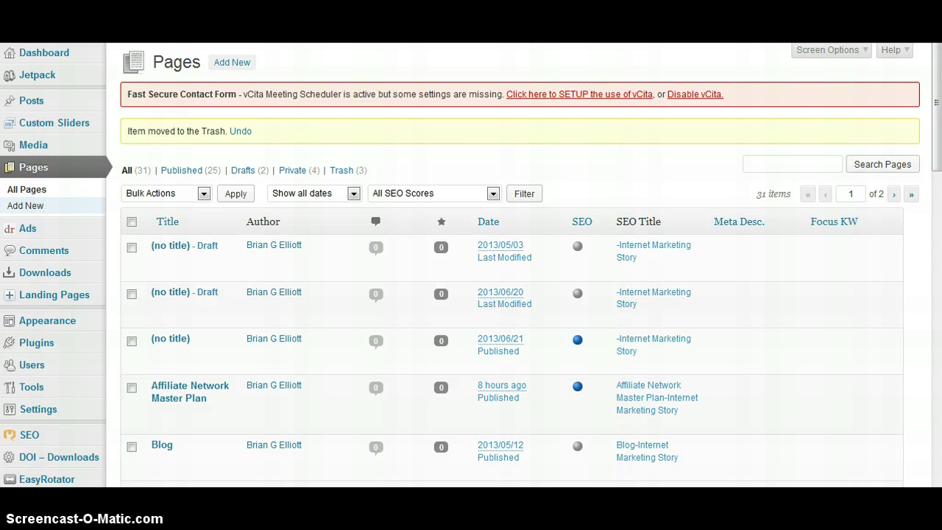
key("alt+Tab")
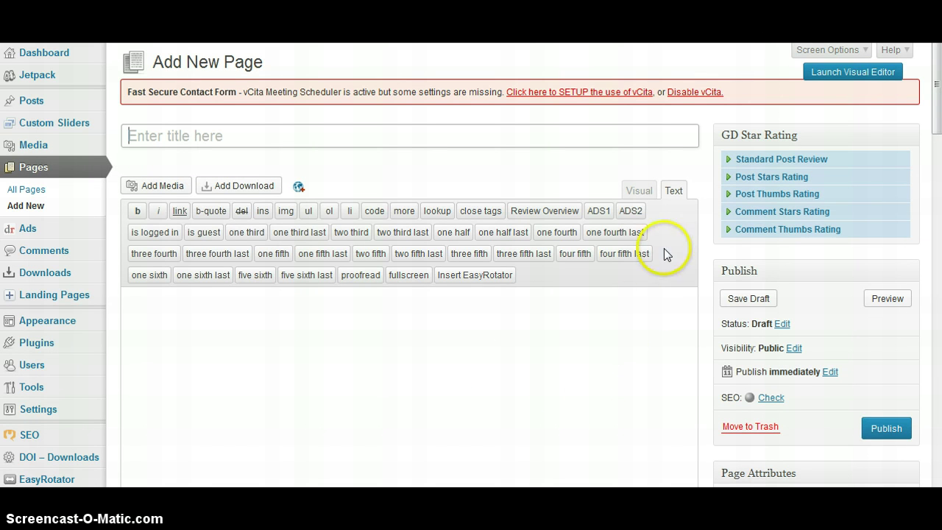
Step: Compare the Visual and Text modes of the new page's content editor, finishing in Text mode
left_click(642, 193)
left_click(637, 195)
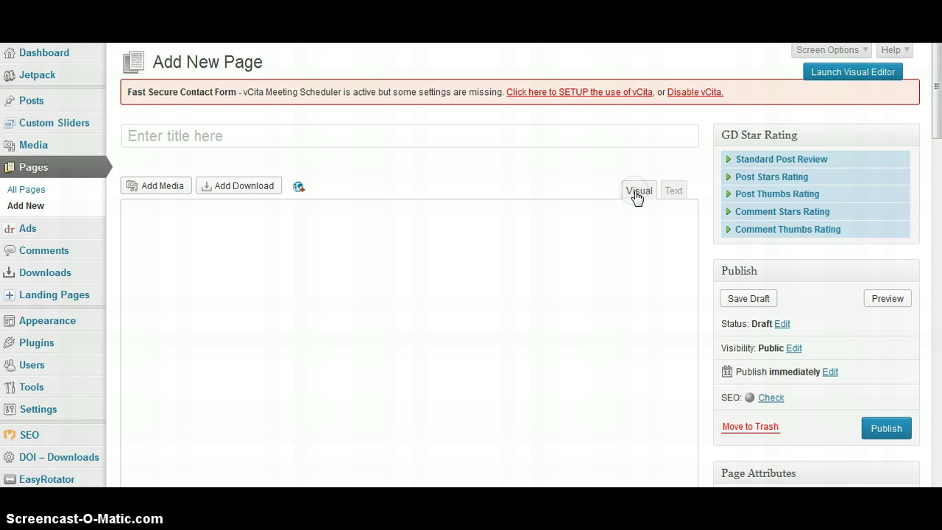
left_click(671, 198)
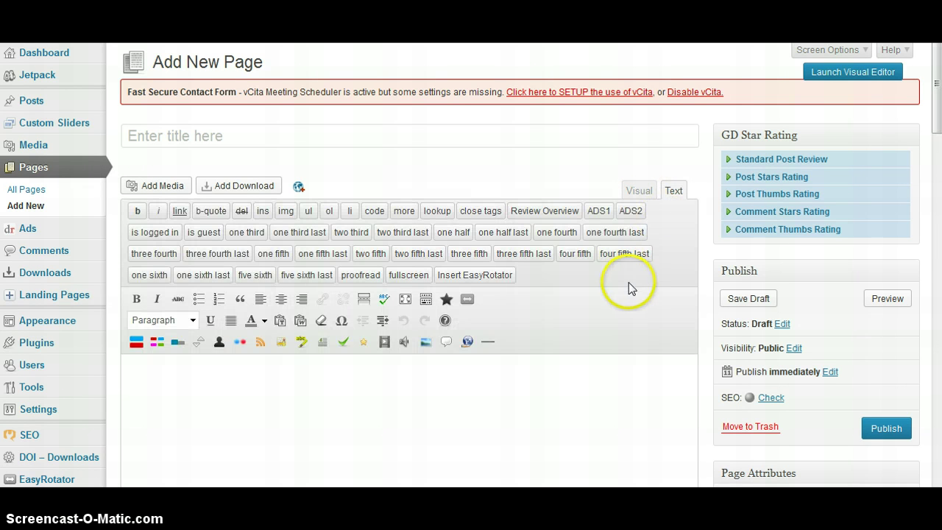
left_click(636, 192)
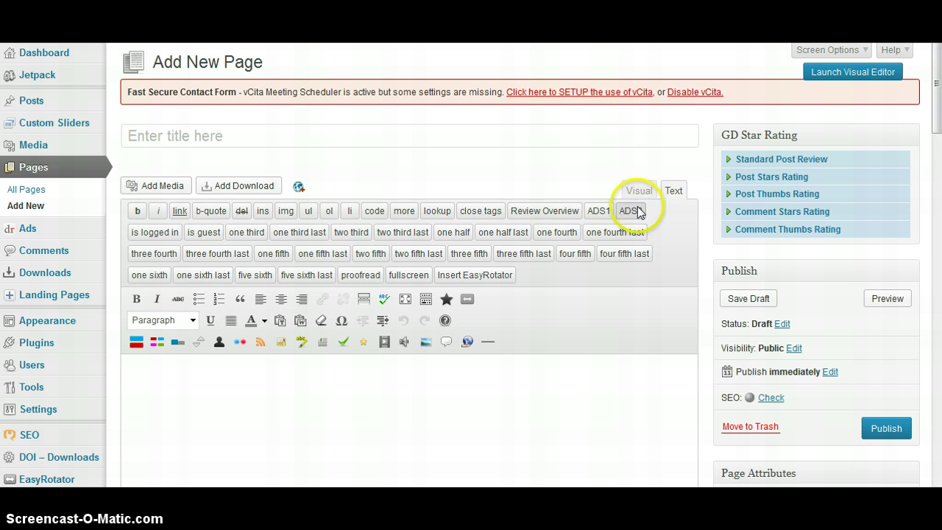
left_click(636, 189)
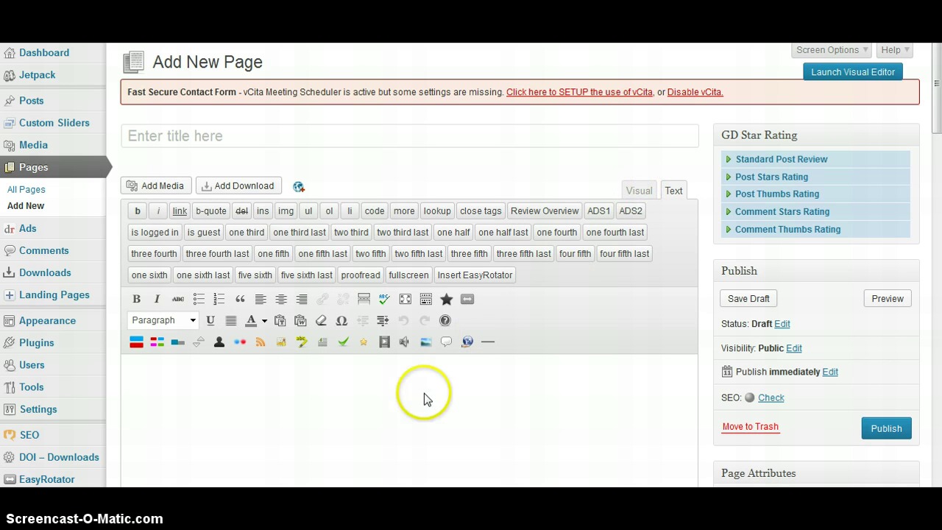
left_click(673, 194)
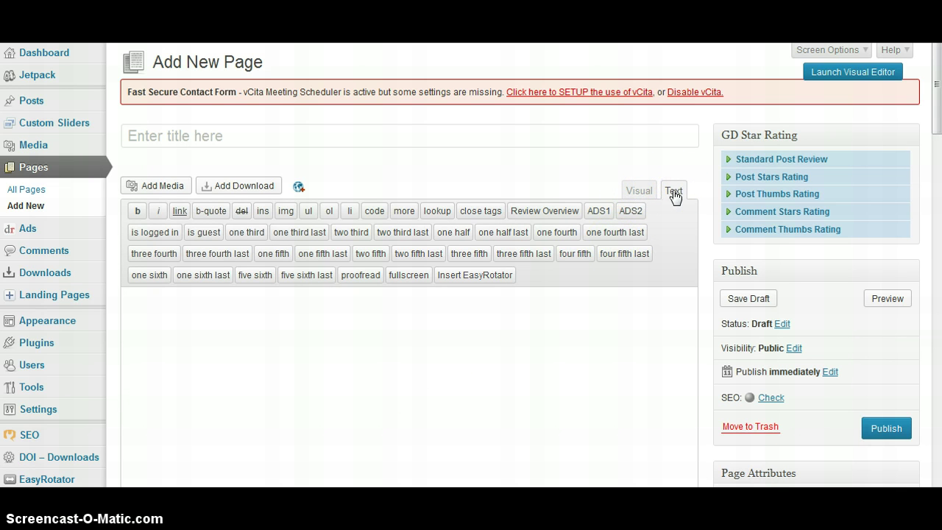
left_click(668, 185)
Step: Paste the copied opt-in form code into the empty page content
left_click(581, 408)
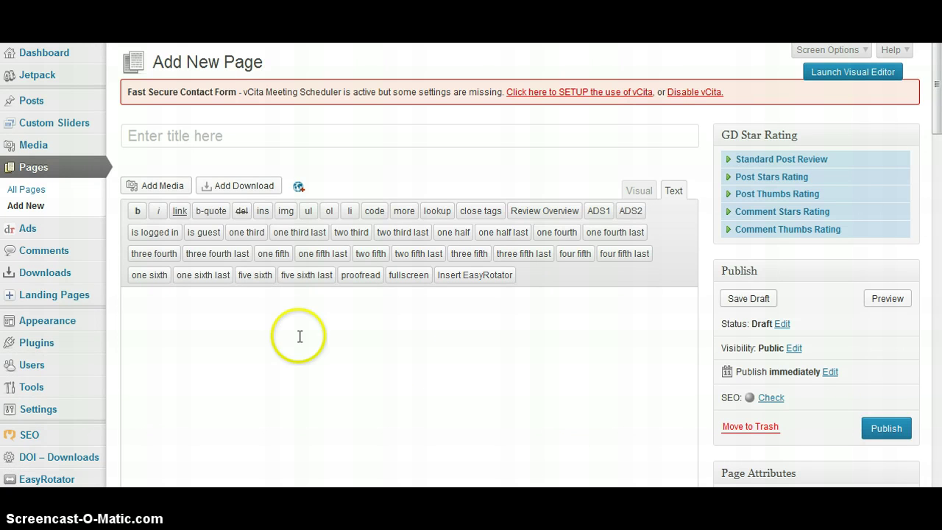
left_click(213, 333)
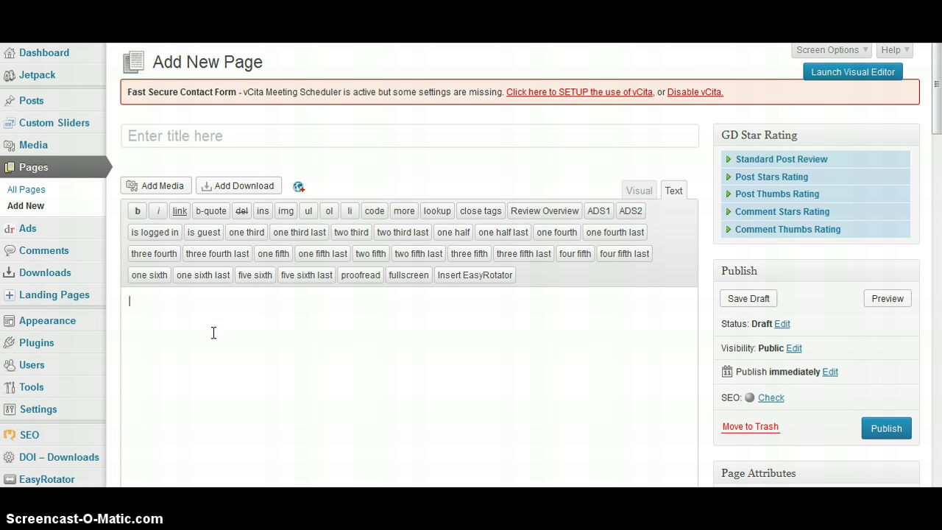
right_click(213, 332)
left_click(248, 396)
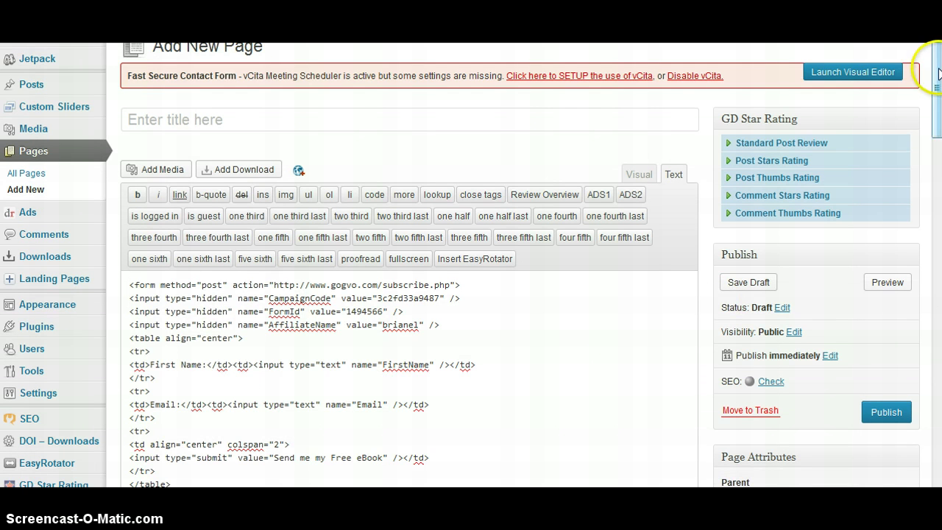
Step: Center the opt-in form by enclosing its whole code in <center> and </center> tags
left_click_drag(938, 72, 937, 105)
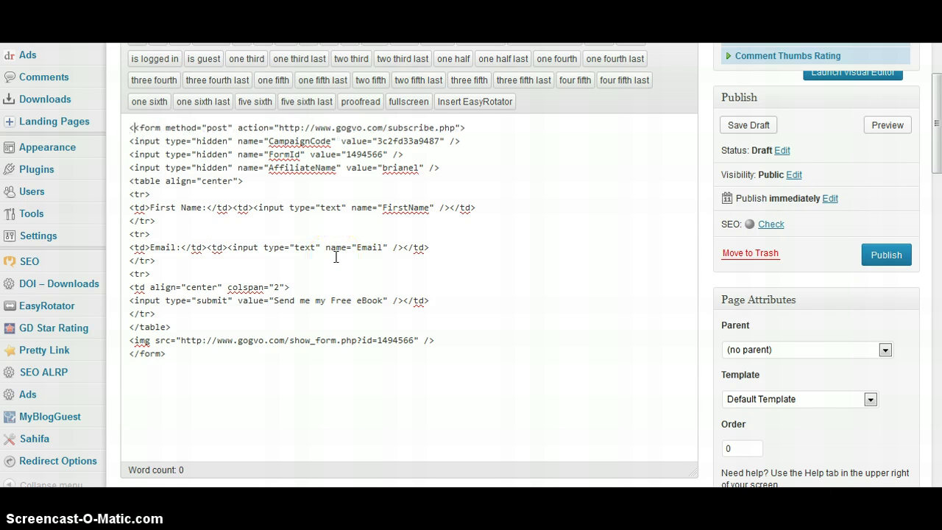
type("center<")
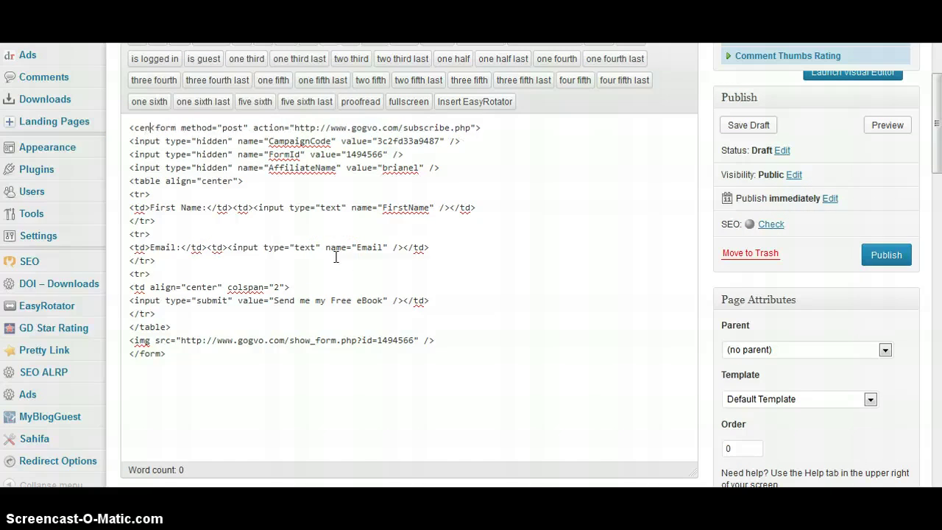
type("><")
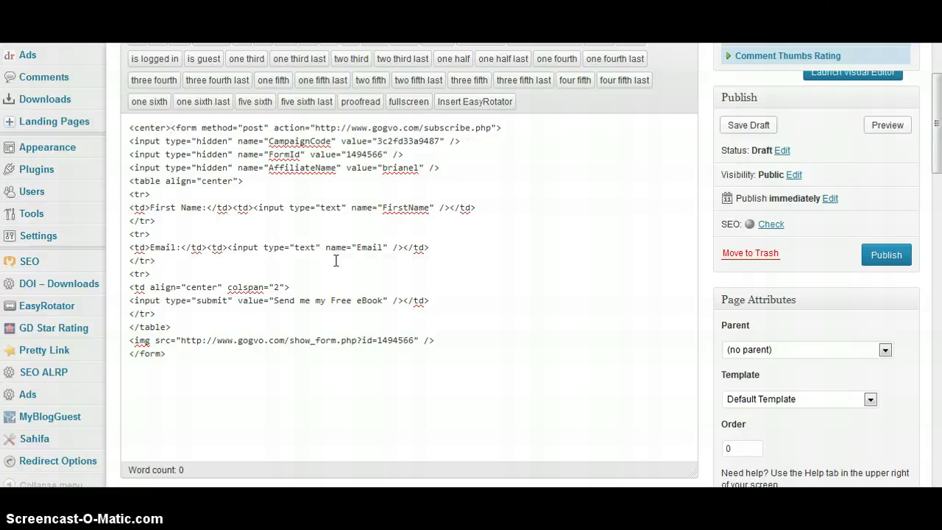
left_click(182, 355)
type("</center>")
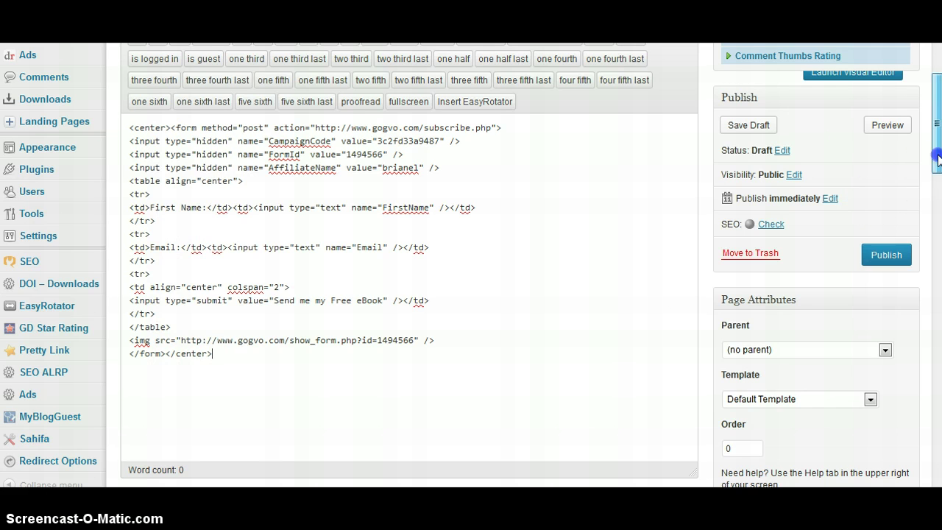
Step: Insert a blank line above the opt-in form code in the page content
scroll(931, 168, "up", 1)
scroll(932, 169, "up", 1)
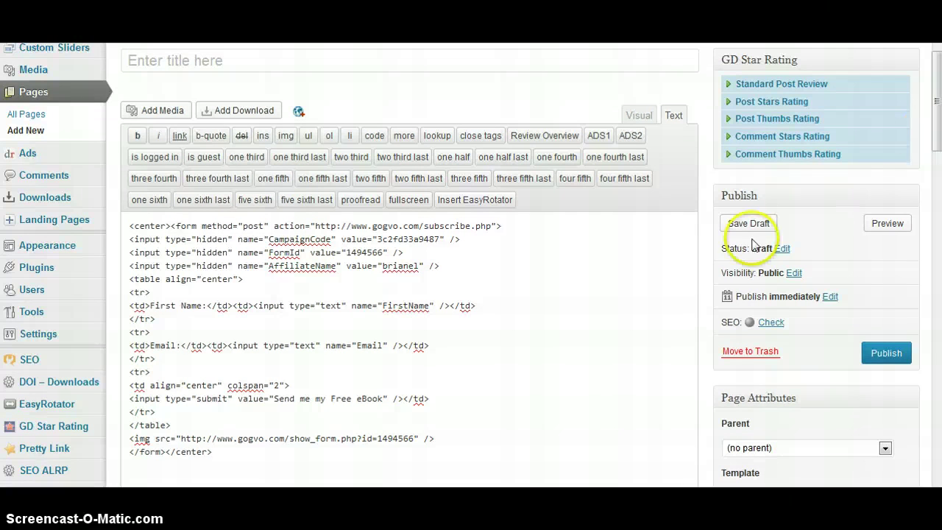
left_click(130, 227)
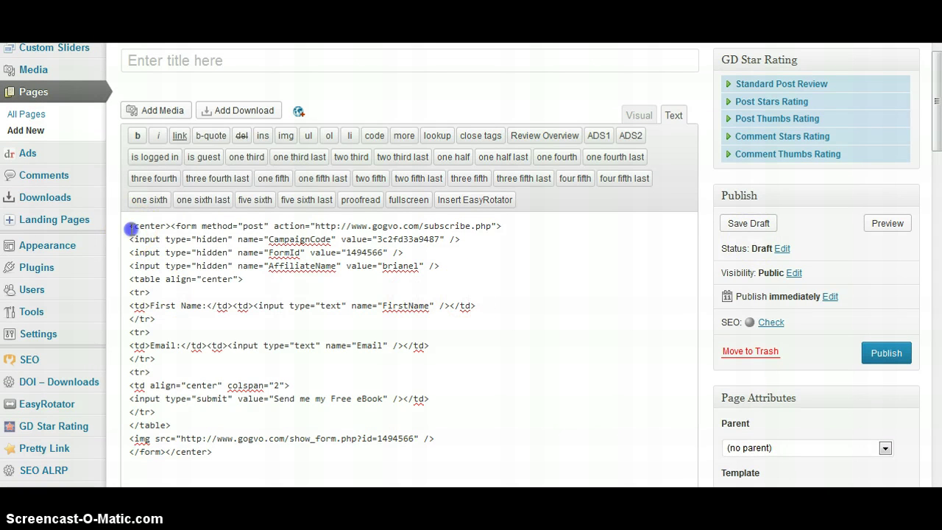
key("Return")
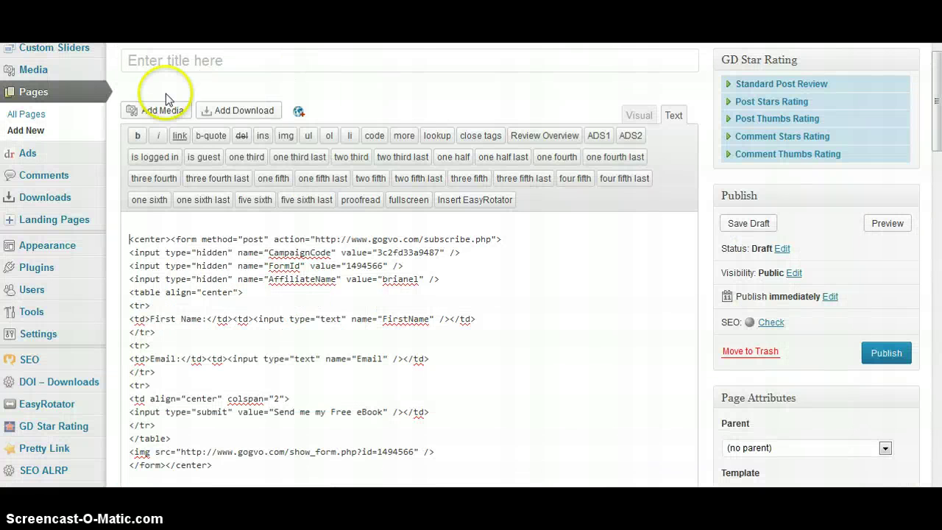
left_click(131, 224)
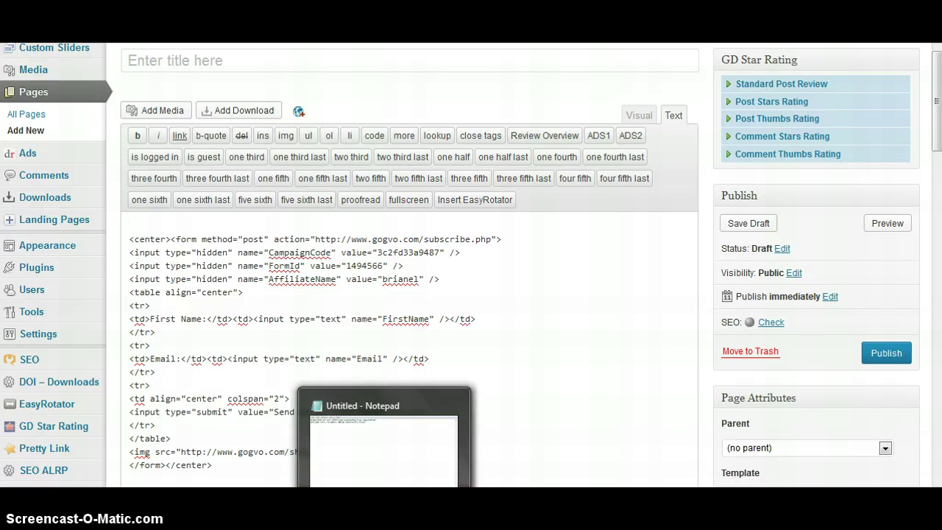
Step: Switch to the untitled Notepad document and copy its two-line newsletter subscription text
left_click(384, 529)
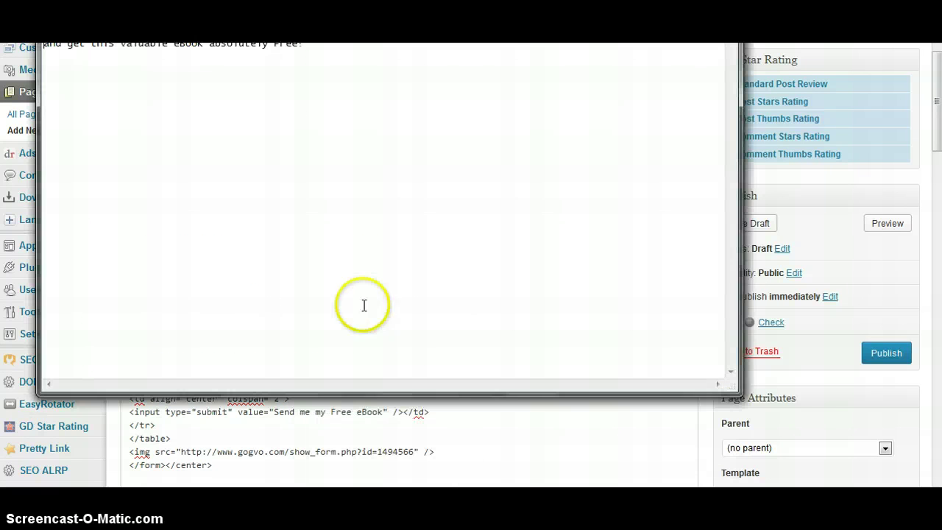
left_click_drag(449, 6, 469, 81)
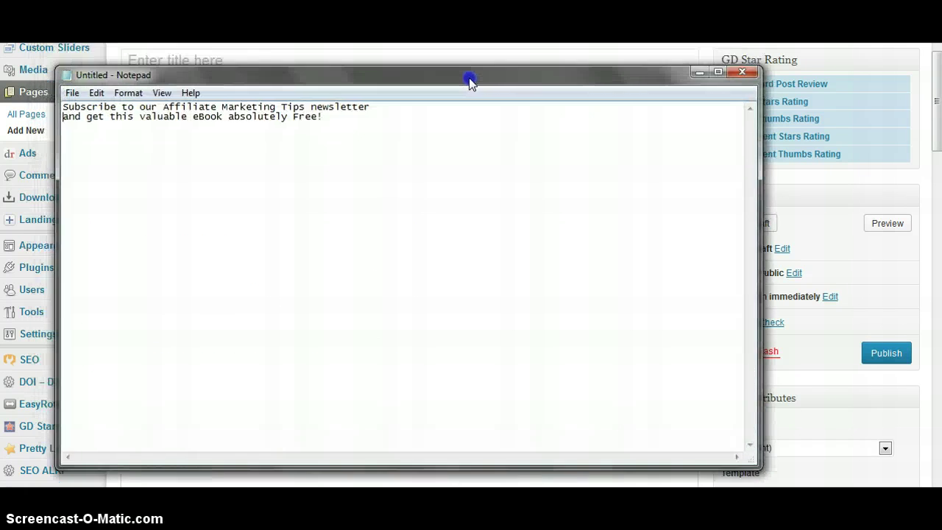
left_click(65, 126)
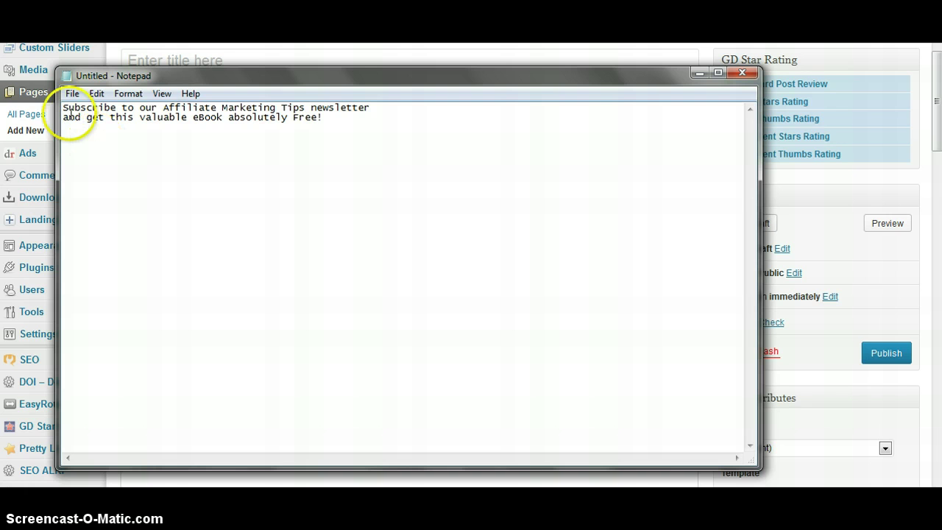
left_click(63, 109)
left_click_drag(86, 119, 324, 115)
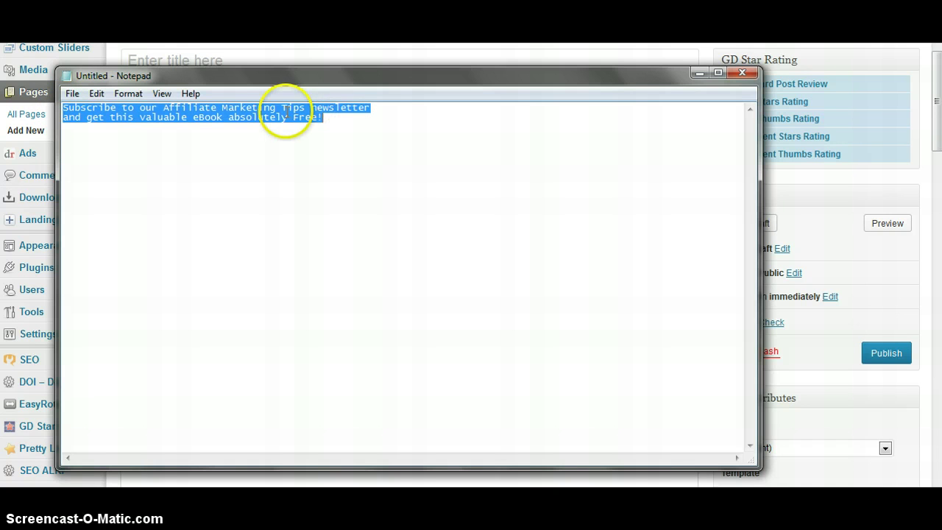
right_click(285, 110)
left_click(312, 158)
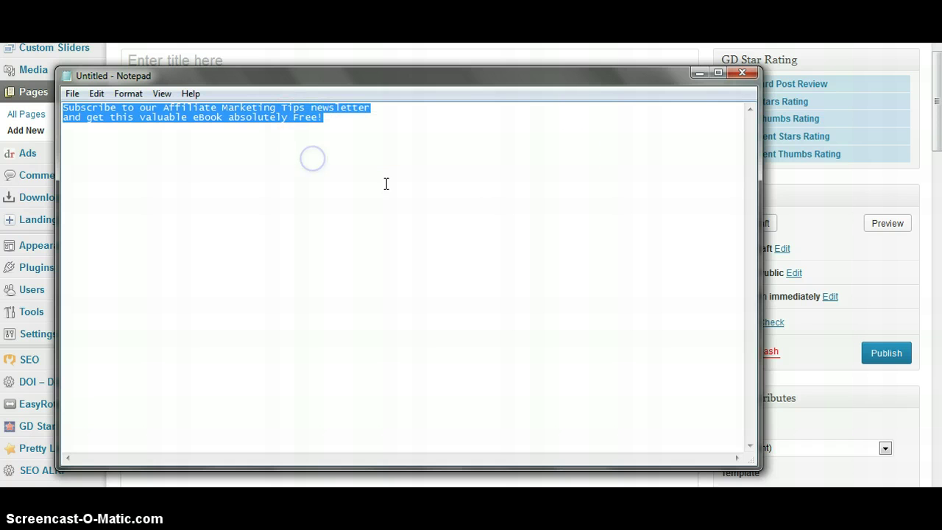
Step: Return to the WordPress page and paste the newsletter text on the blank line above the form code
left_click(703, 50)
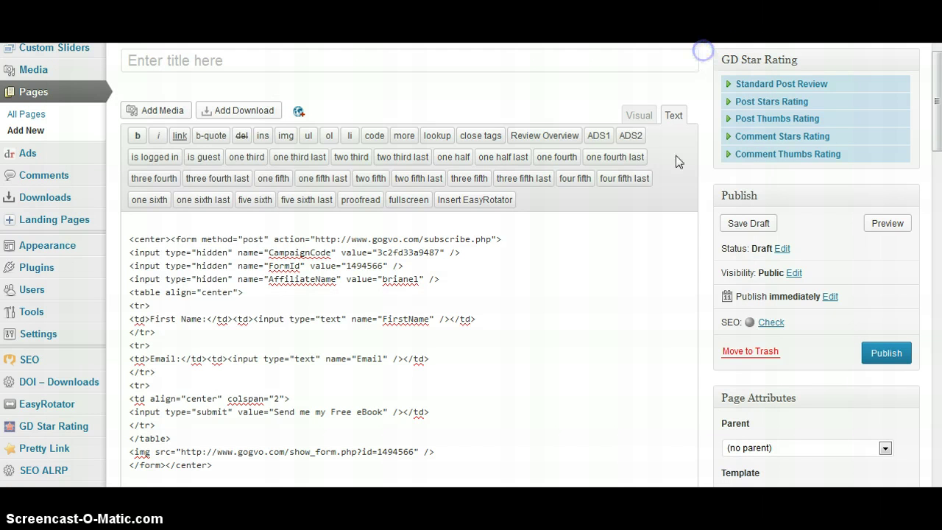
left_click(138, 223)
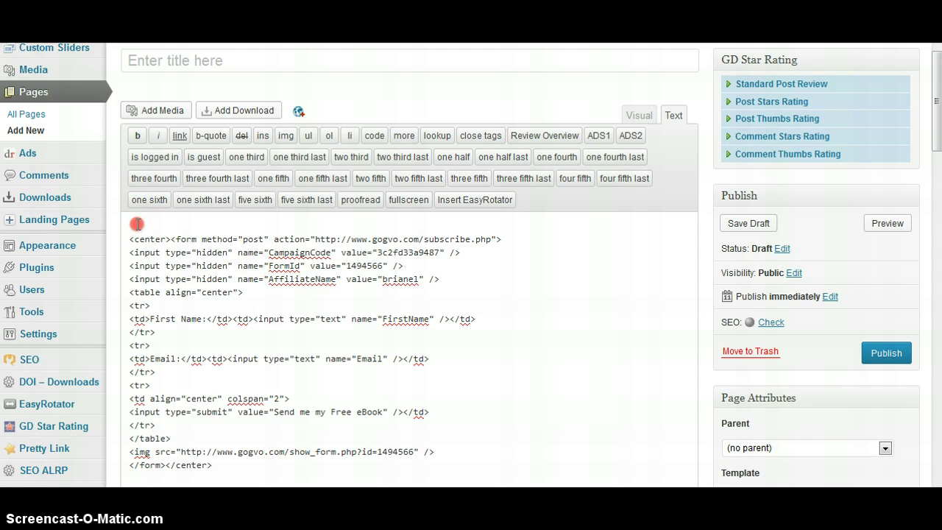
right_click(137, 223)
left_click(176, 290)
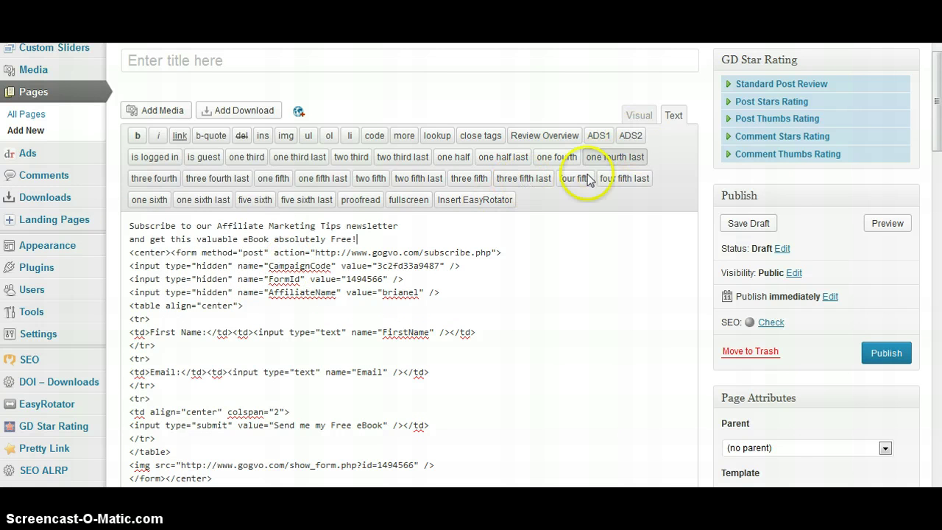
Step: Insert a blank line above the newsletter text and select the Affiliate Marketing Master Plan cover image, ecover.jpg, from the media library
left_click(130, 226)
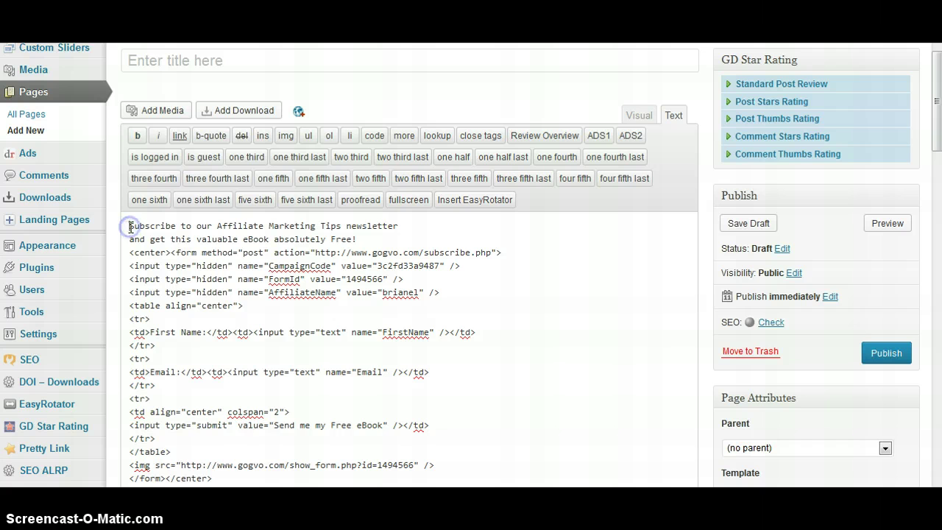
key("Return")
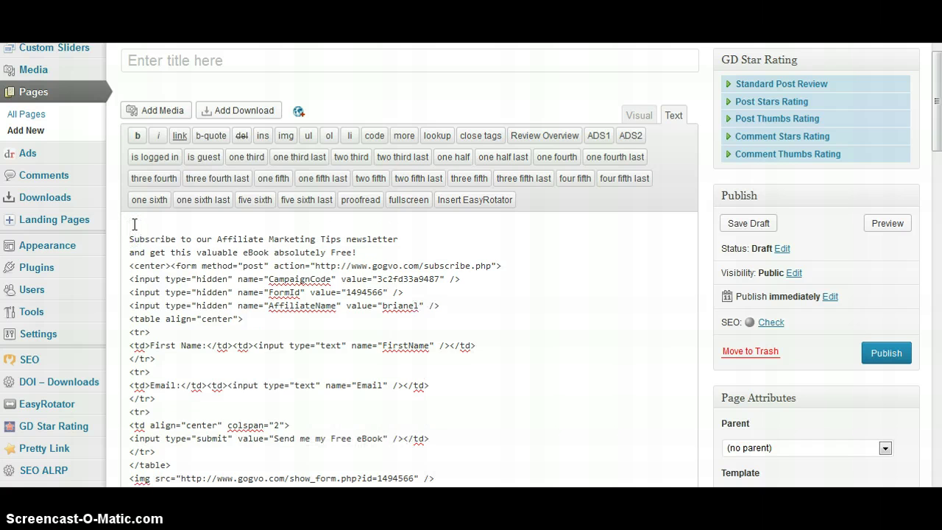
left_click(160, 110)
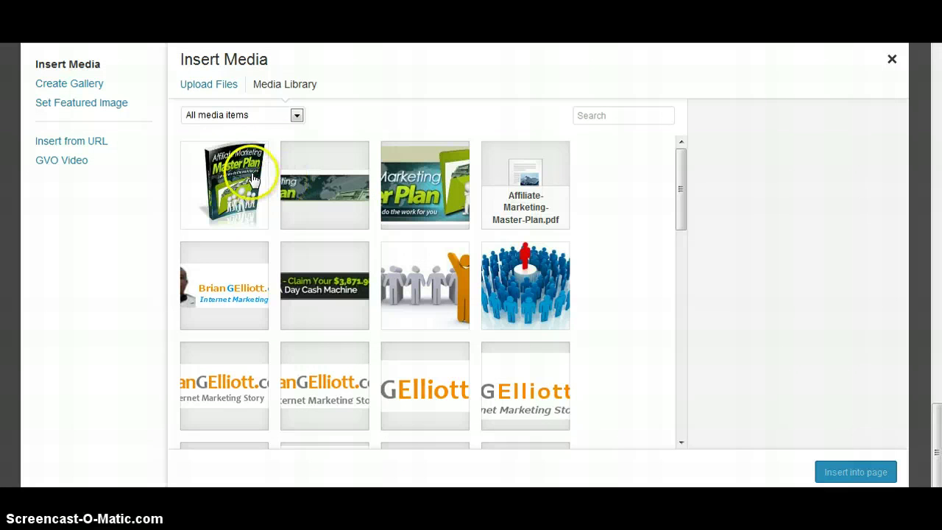
left_click(227, 188)
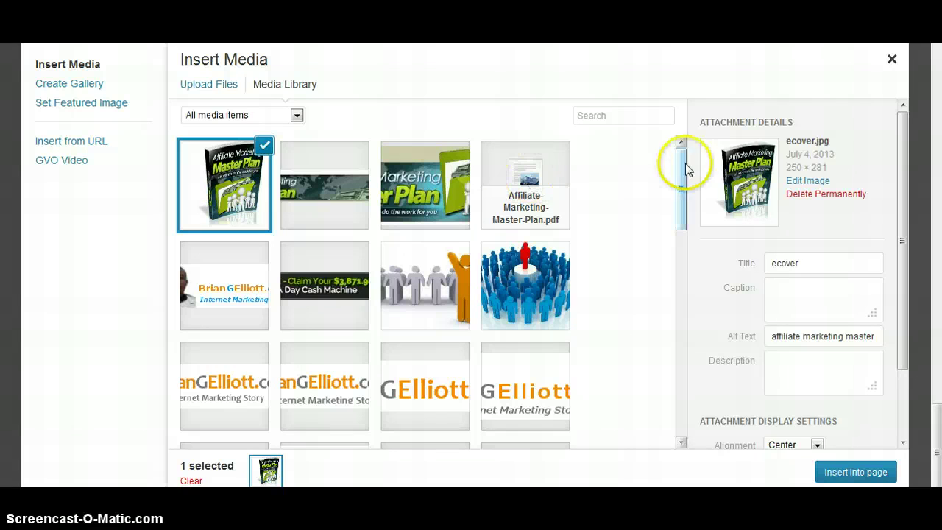
Step: Set the cover image's link to None and insert the image into the page above the newsletter text
left_click_drag(900, 139, 898, 233)
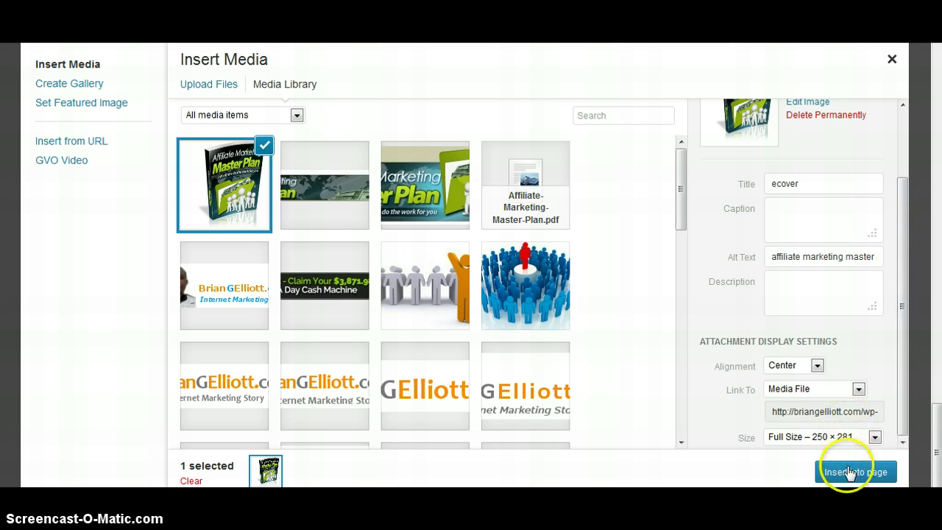
left_click_drag(904, 315, 915, 209)
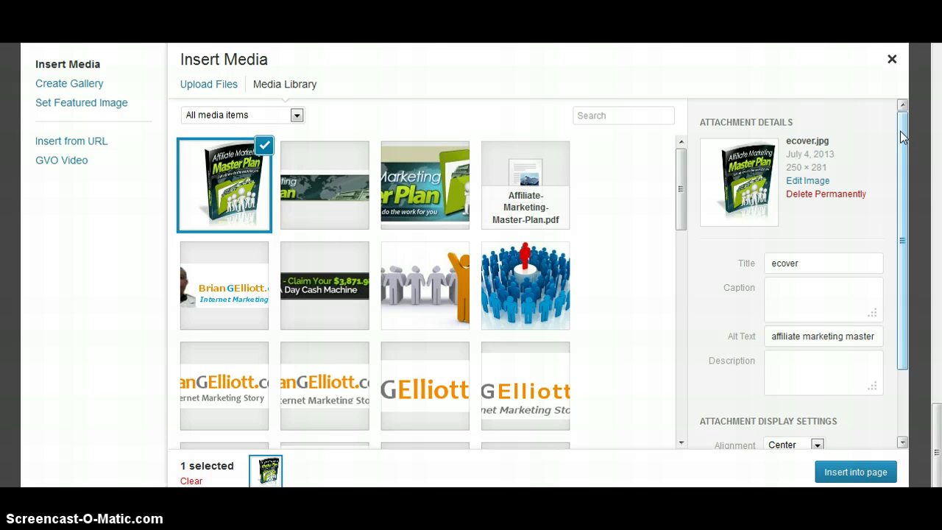
left_click_drag(900, 134, 904, 219)
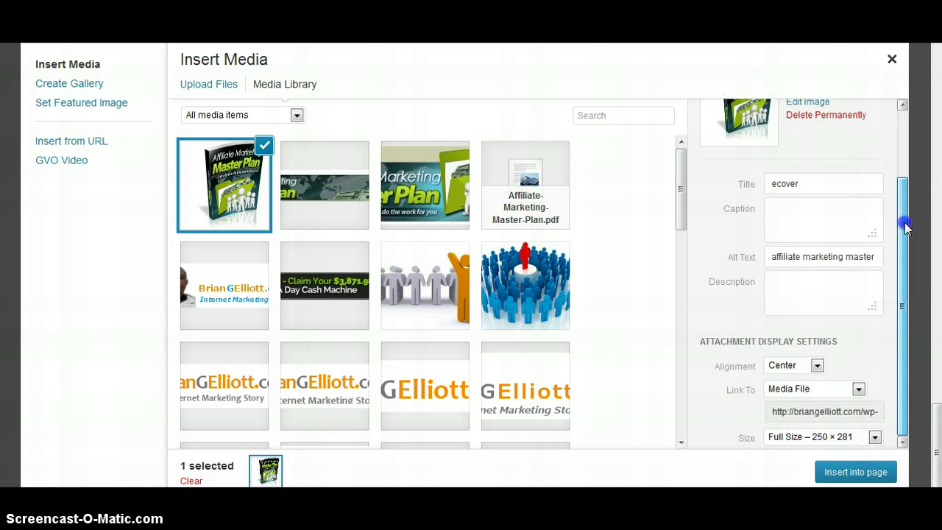
left_click(789, 255)
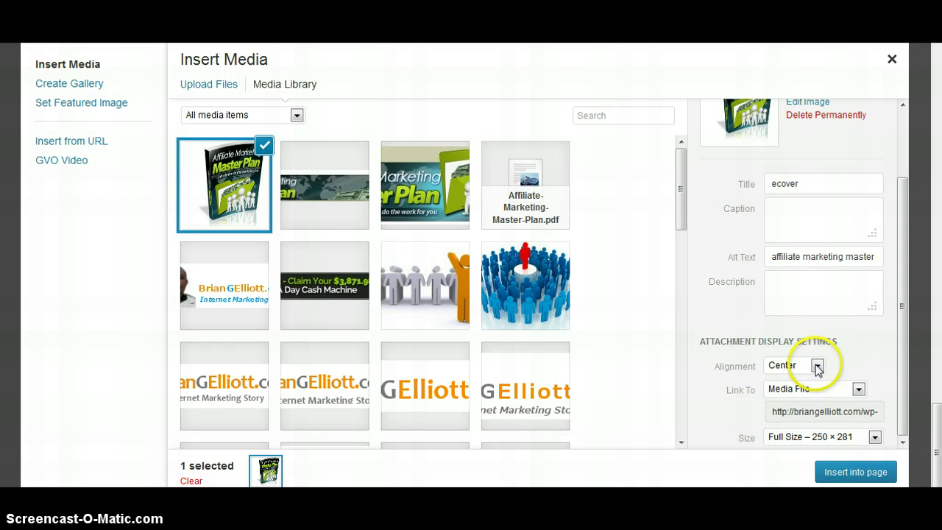
left_click(858, 390)
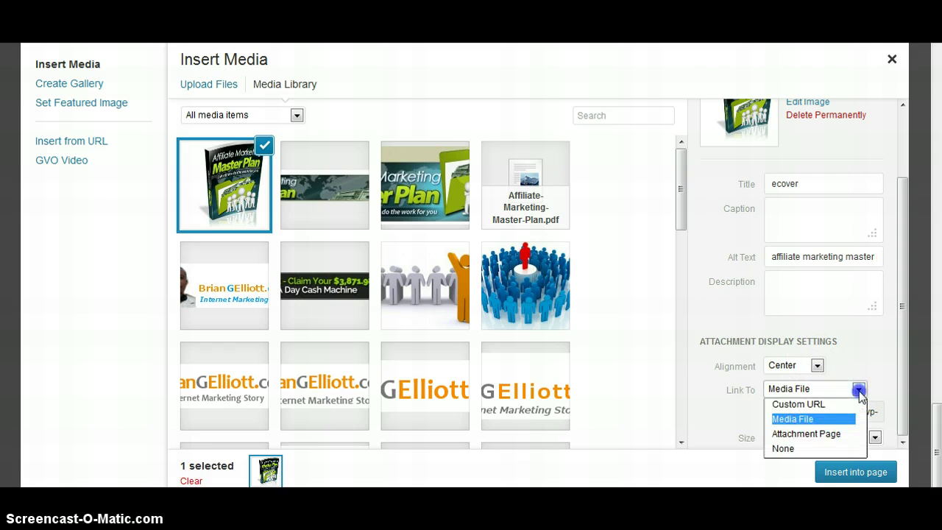
left_click(810, 448)
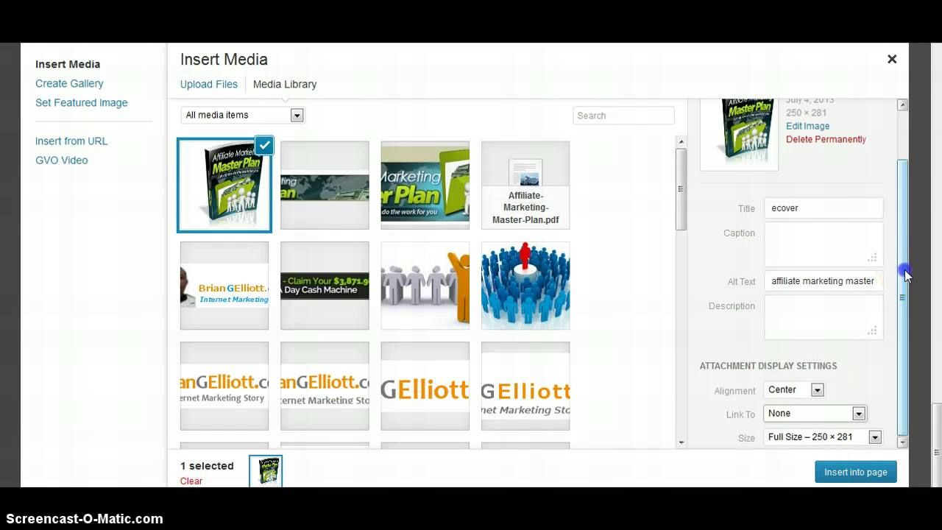
left_click(844, 476)
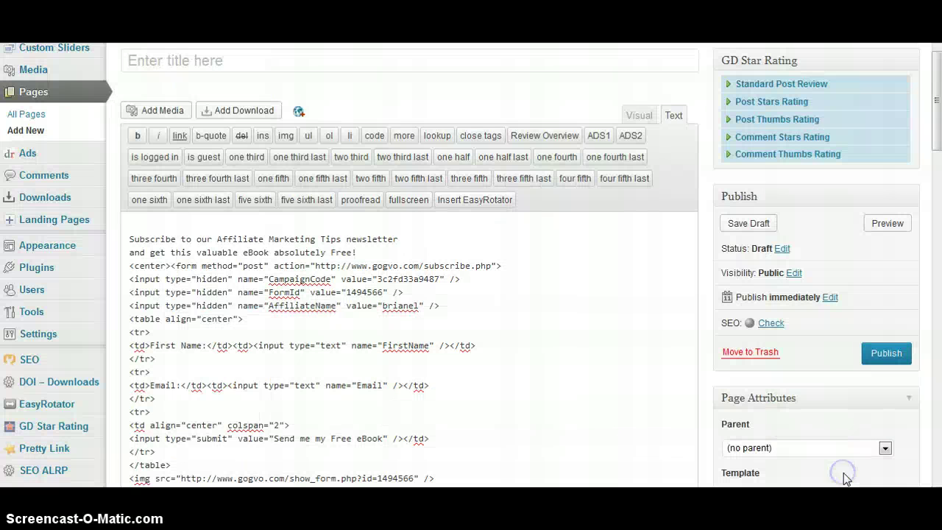
left_click(581, 323)
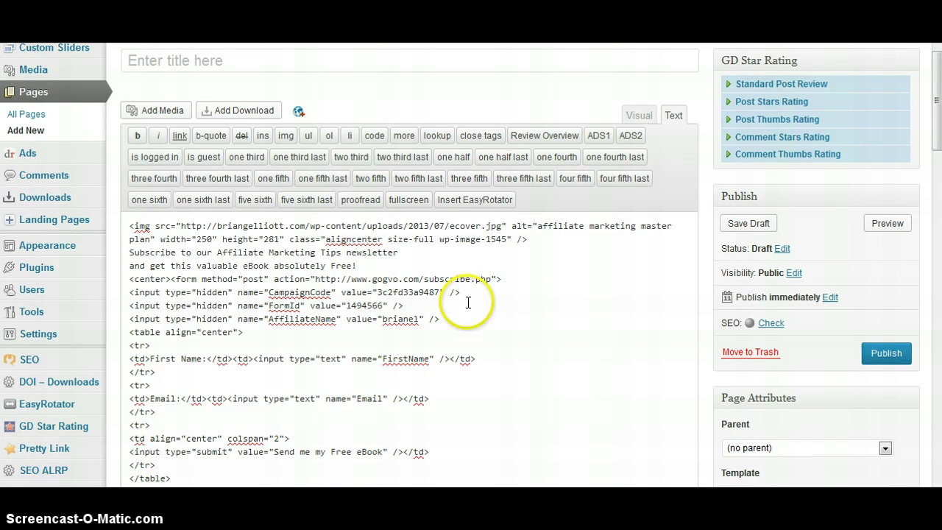
Step: Show the page content in the visual editor and center the two-line newsletter text below the cover image
left_click(544, 242)
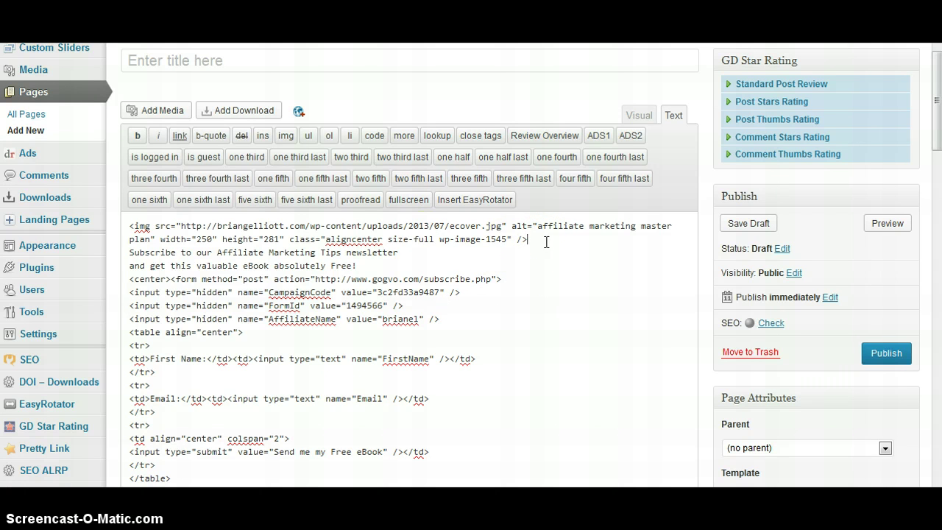
left_click(639, 117)
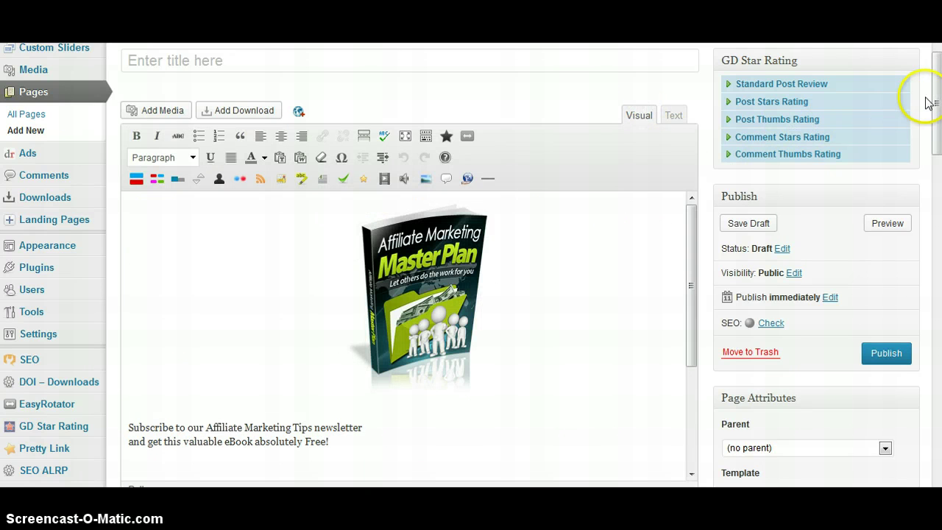
left_click_drag(935, 95, 935, 117)
left_click_drag(685, 210, 687, 245)
left_click(433, 177)
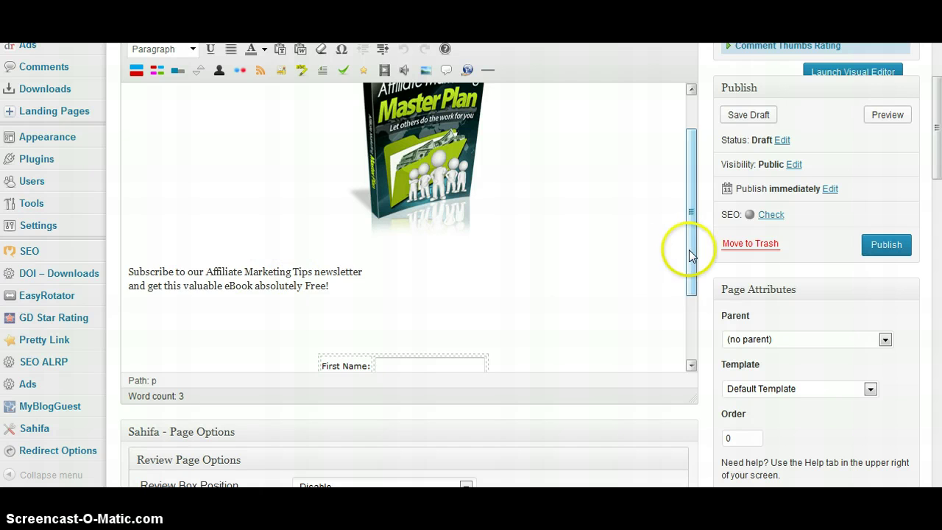
left_click_drag(690, 254, 690, 279)
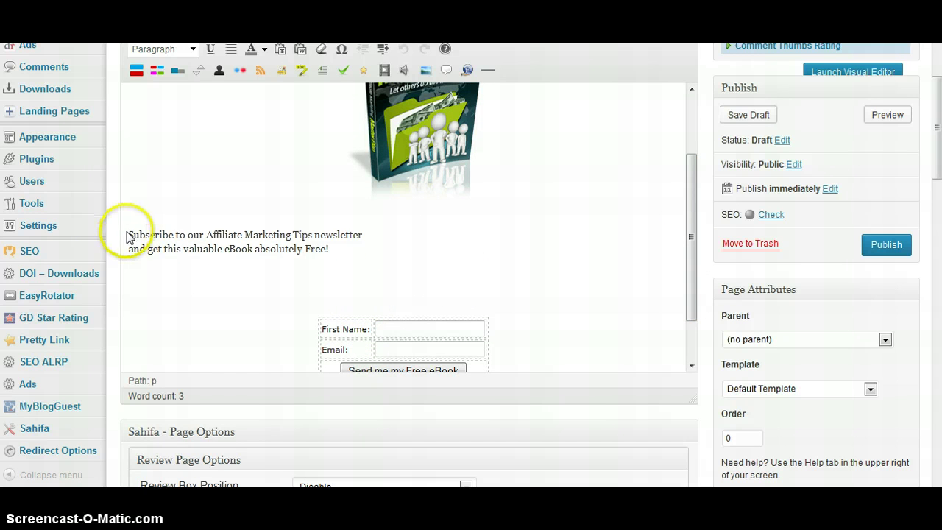
left_click_drag(129, 233, 347, 247)
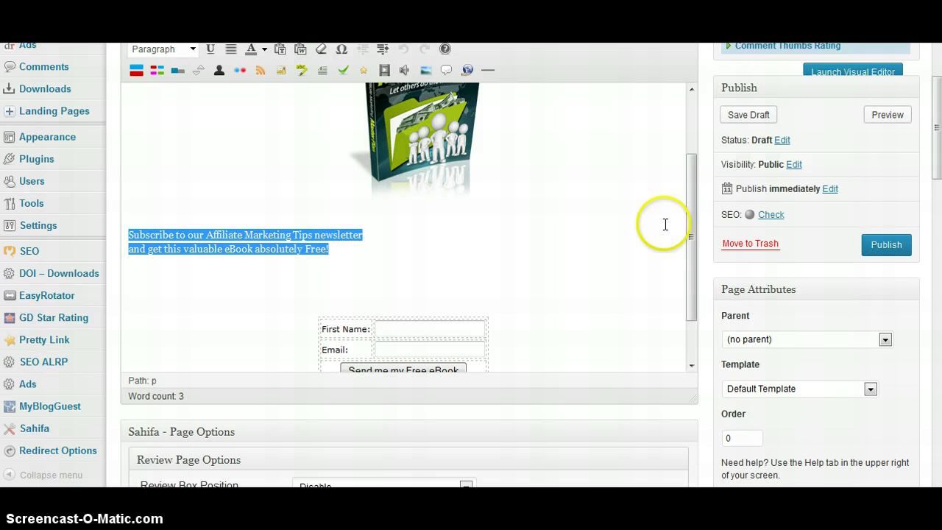
scroll(936, 156, "up", 1)
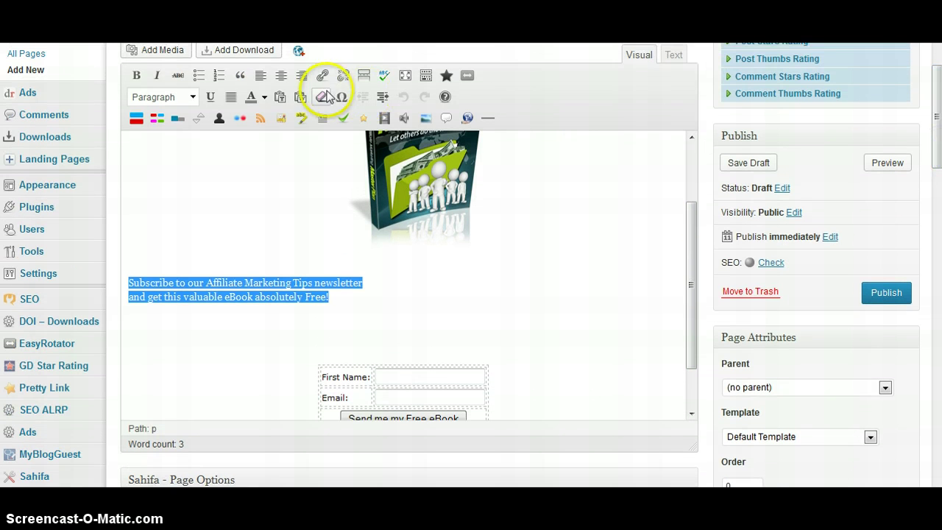
left_click(281, 76)
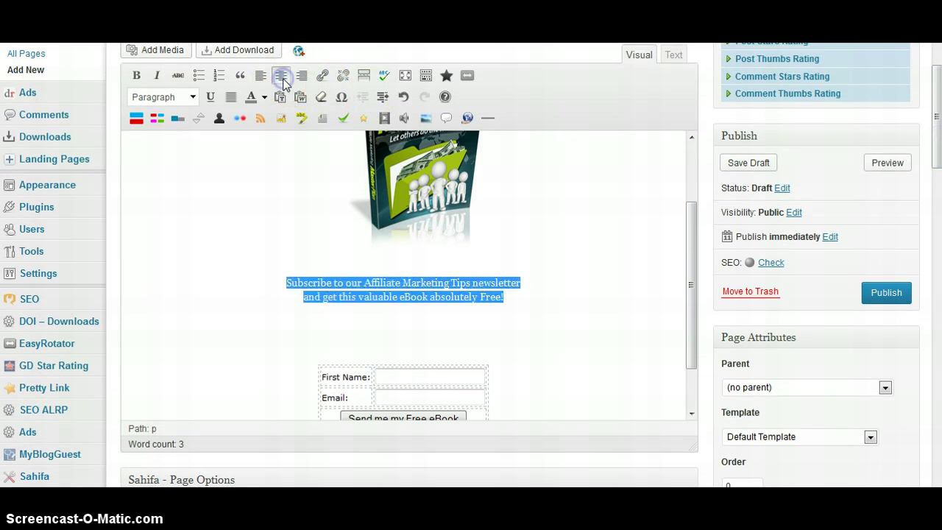
Step: Remove the empty line between the cover image and the newsletter text, and one empty line above the opt-in form
left_click(421, 258)
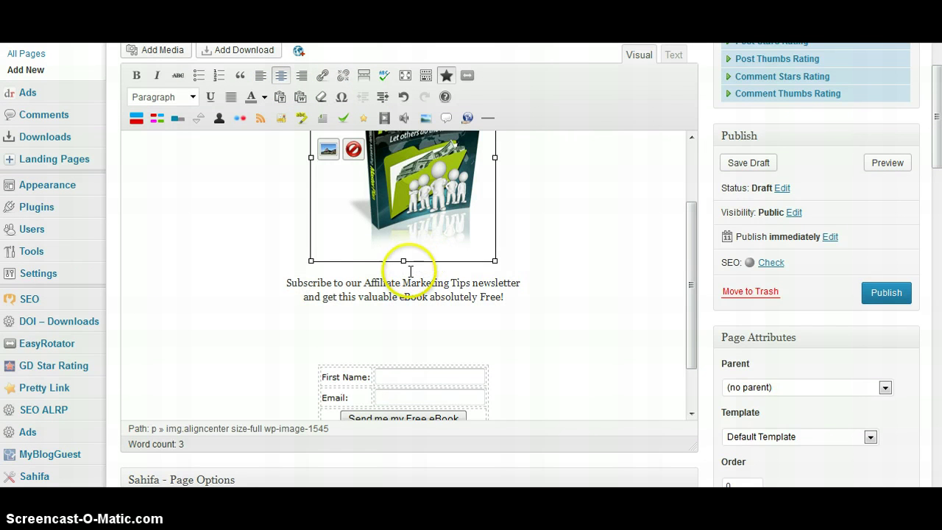
left_click(410, 271)
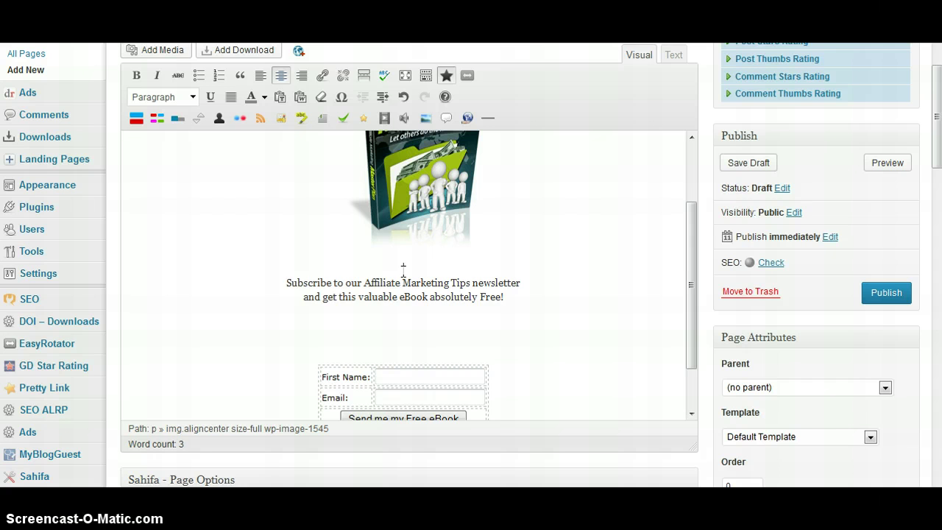
key("Delete")
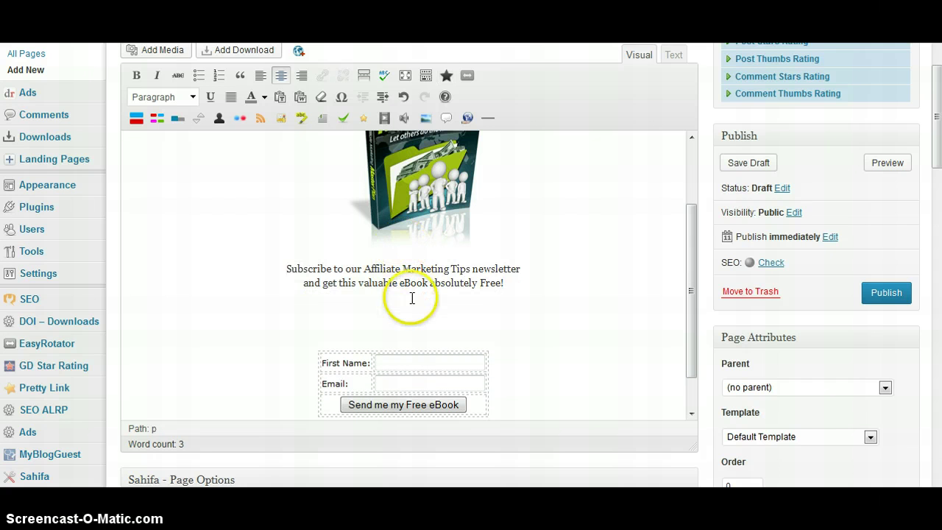
left_click(467, 305)
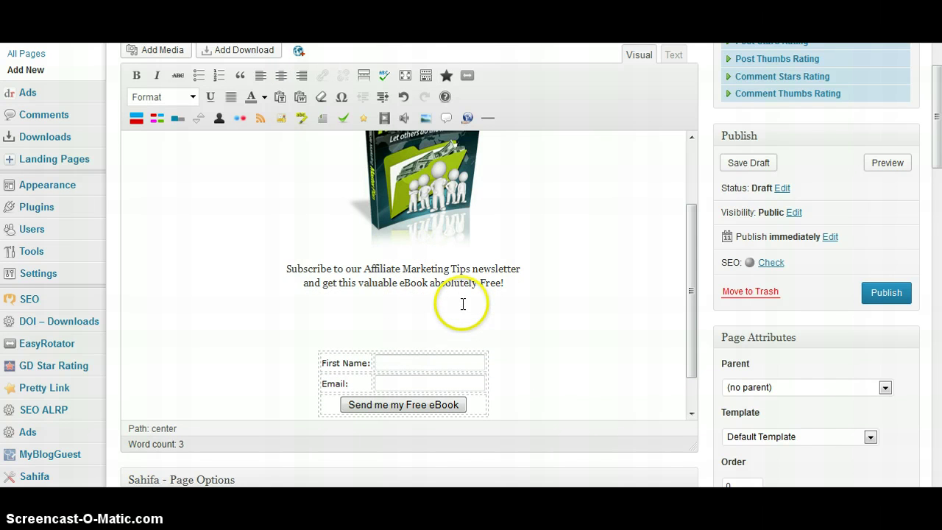
key("Delete")
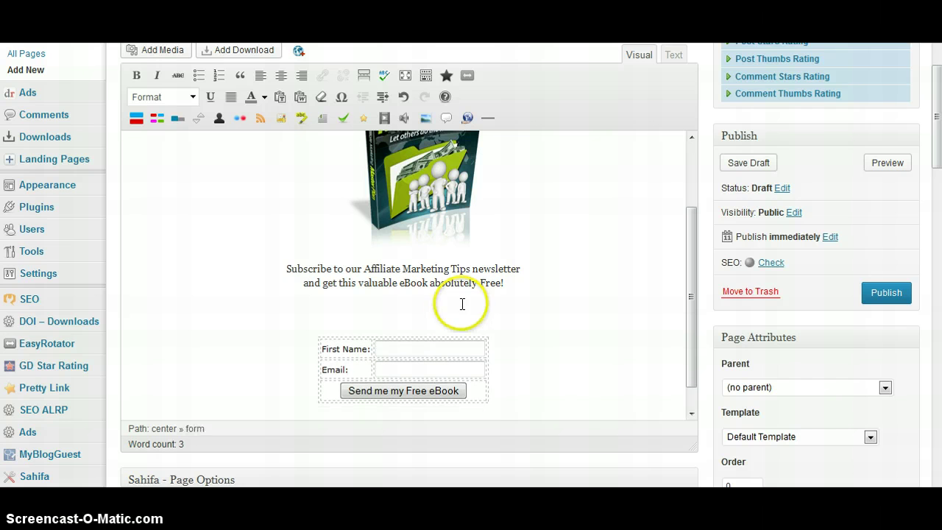
left_click(430, 312)
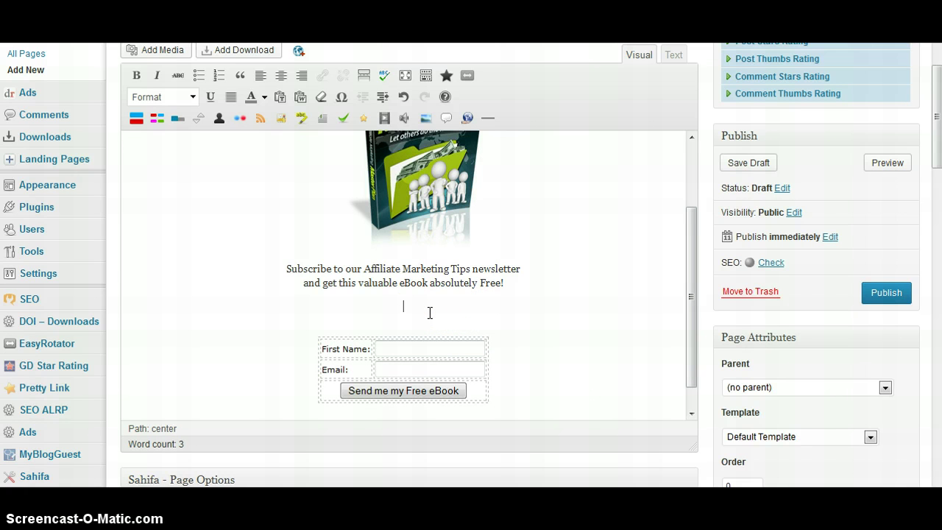
left_click(512, 284)
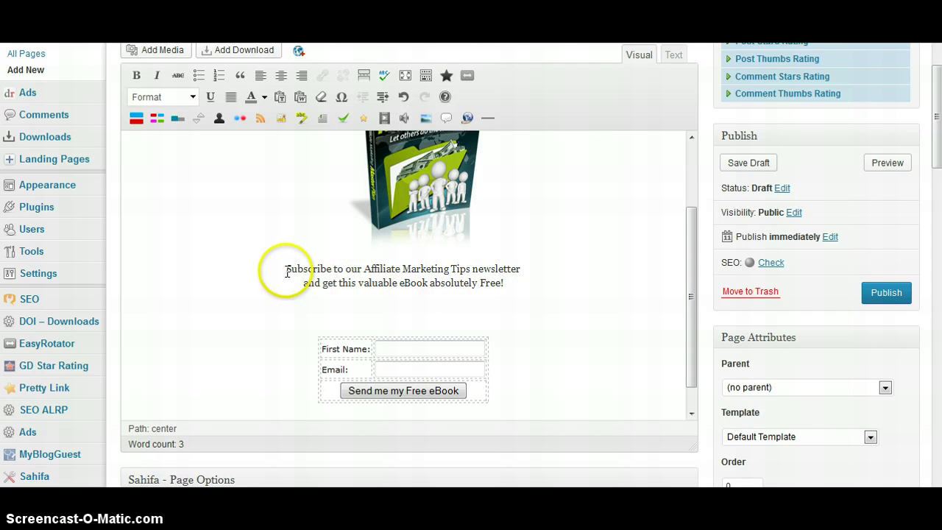
Step: Color both lines of the newsletter text red
left_click_drag(287, 271, 507, 287)
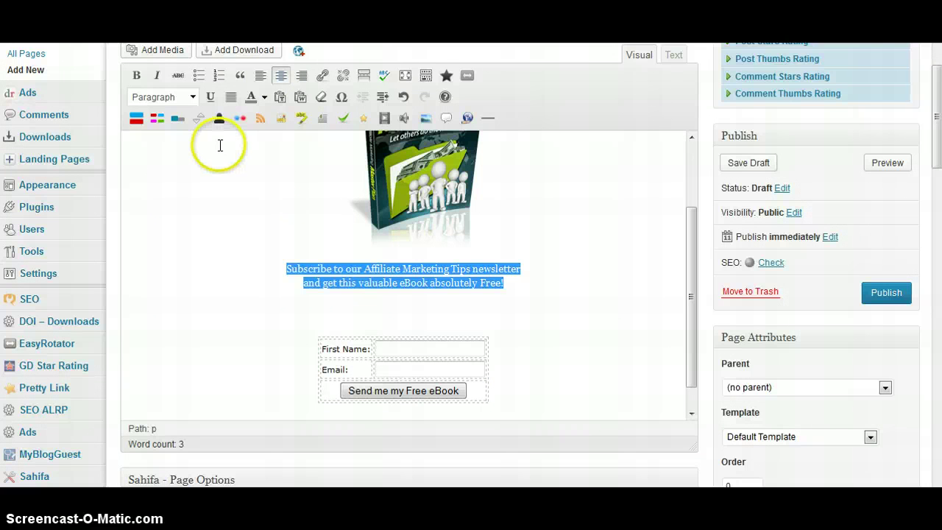
left_click(264, 97)
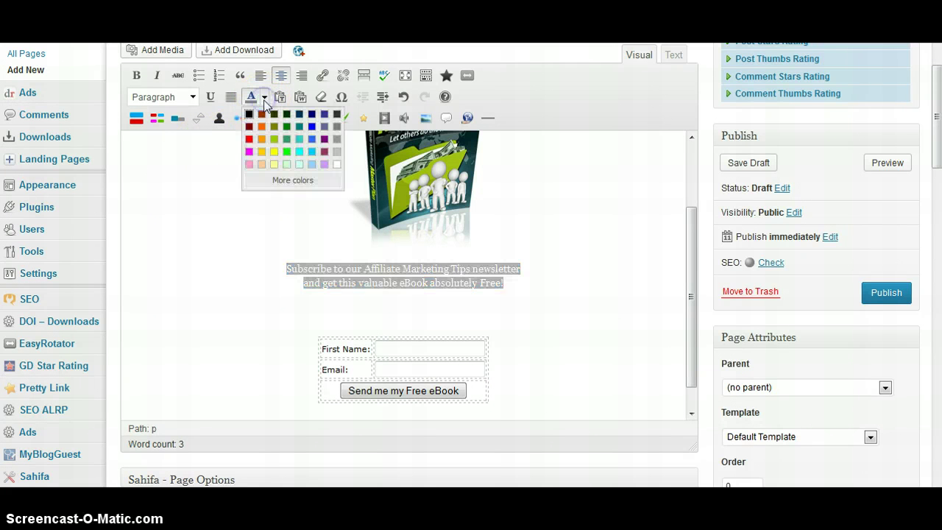
left_click(249, 139)
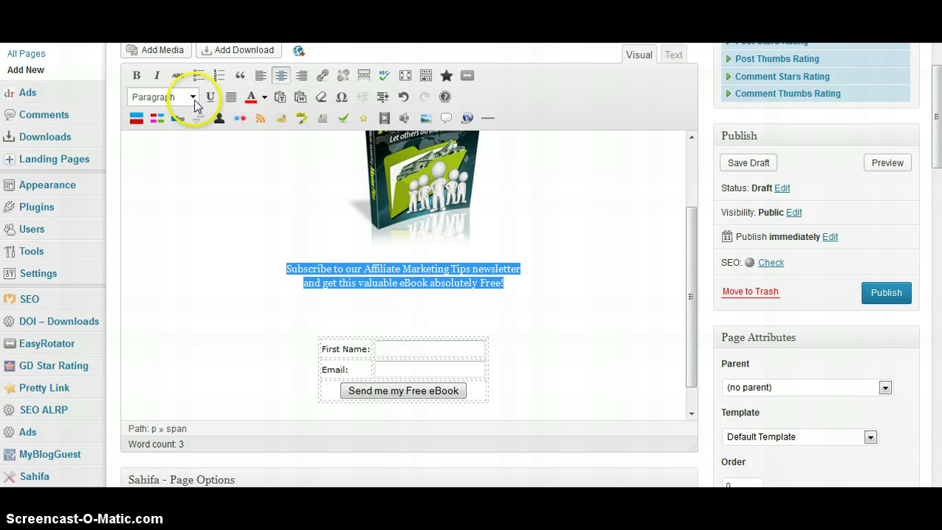
Step: Try to apply the Heading 3 format to the newsletter text
left_click(194, 103)
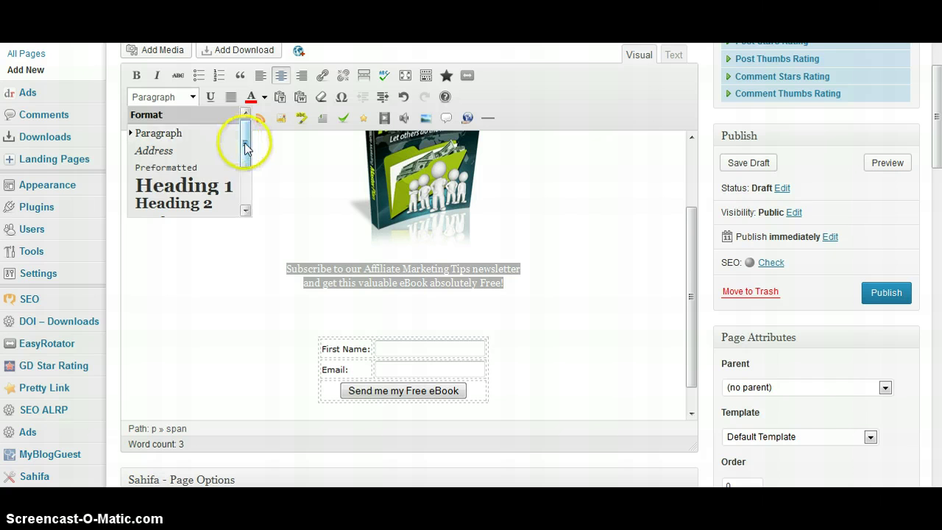
left_click_drag(244, 143, 195, 185)
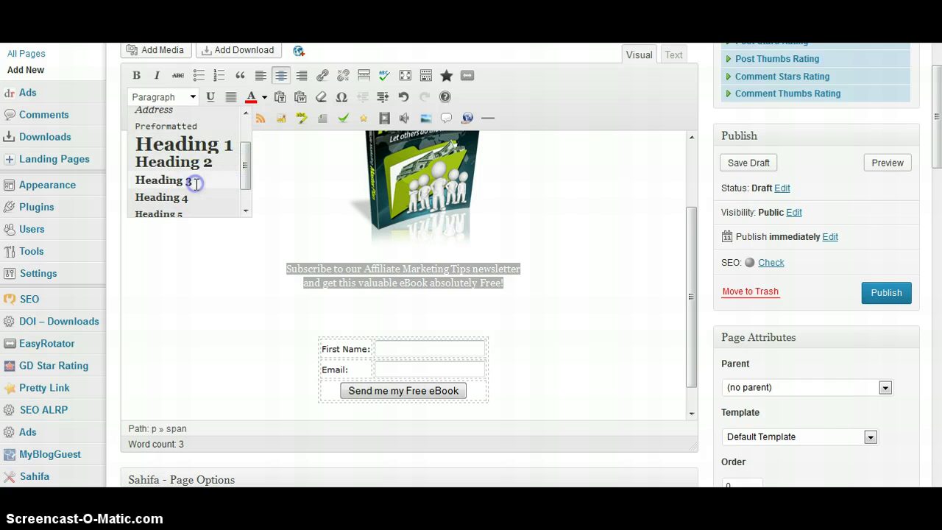
left_click(195, 183)
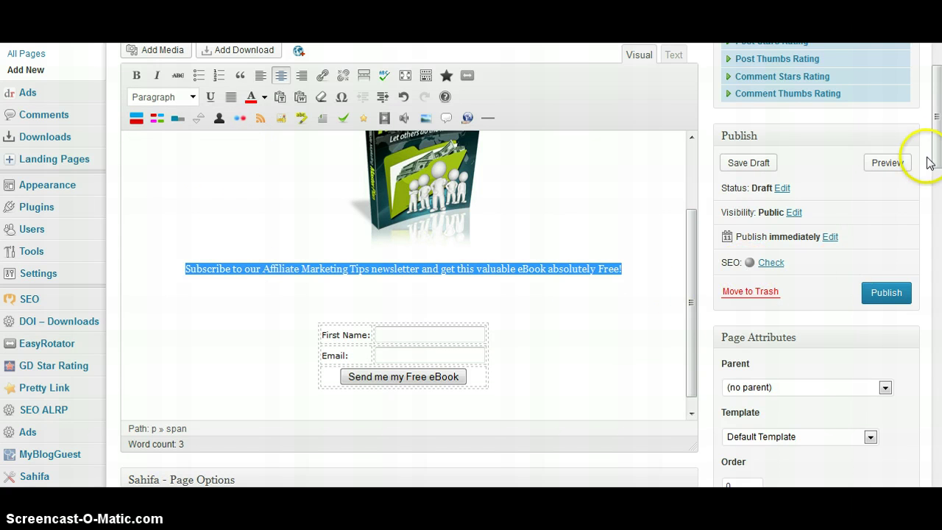
scroll(929, 162, "up", 1)
left_click_drag(692, 310, 693, 309)
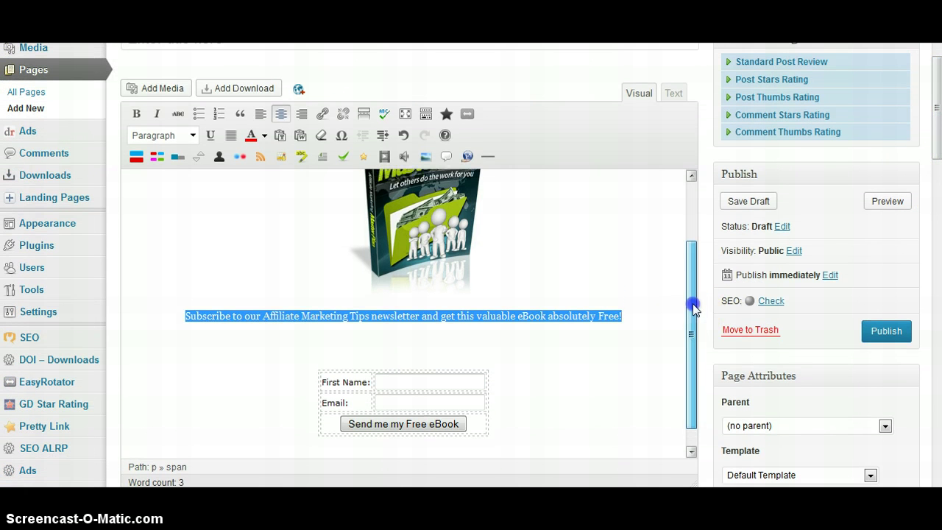
Step: In the page's HTML code, delete the red newsletter text below the cover image, leaving an empty line above the form code
left_click(674, 93)
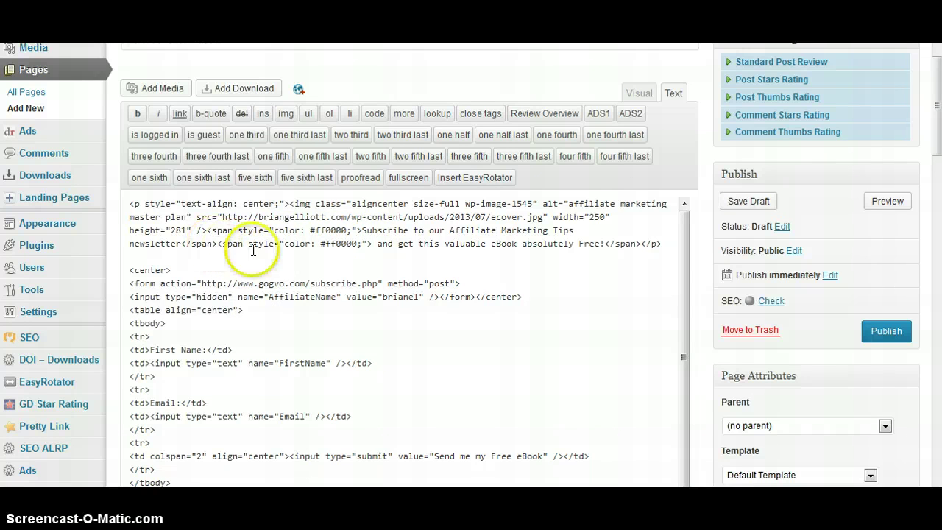
mouse_move(44, 490)
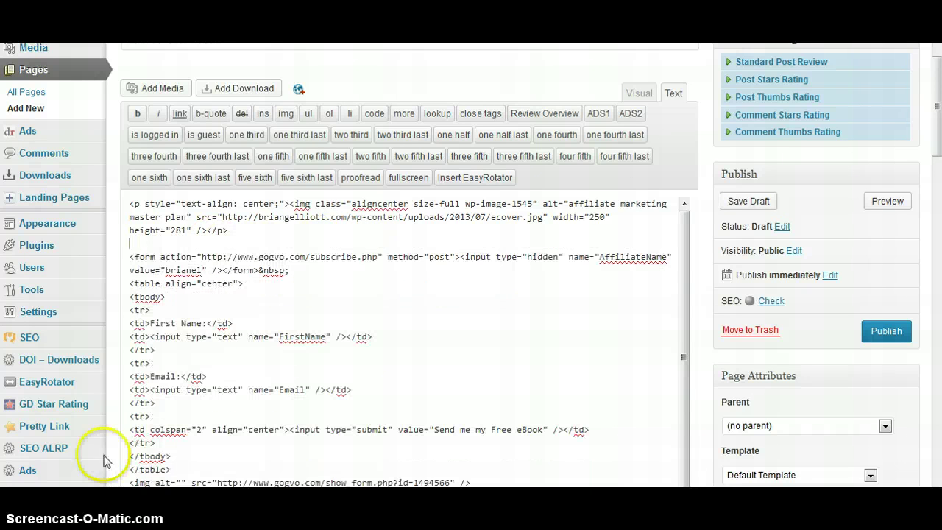
left_click(168, 243)
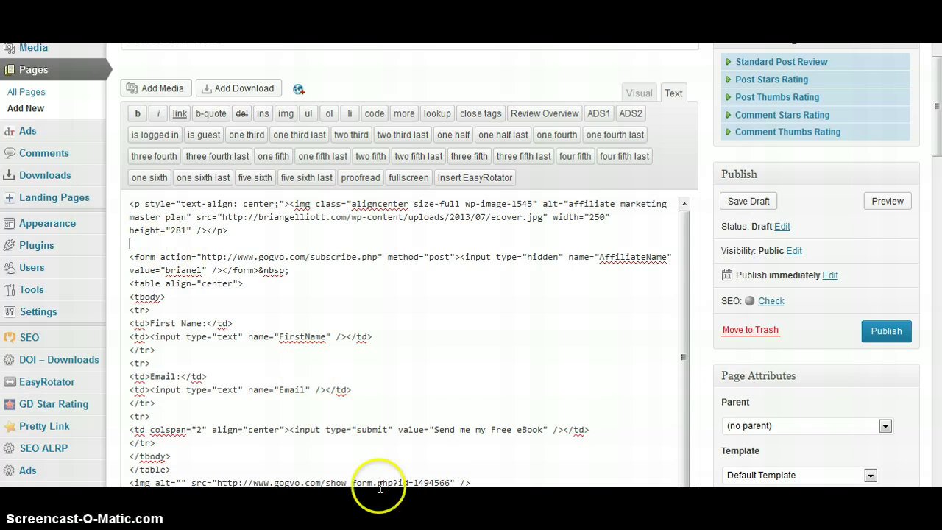
Step: Copy the two-line newsletter text from Notepad and paste it on the empty line between the image code and the form code
key("alt+Tab")
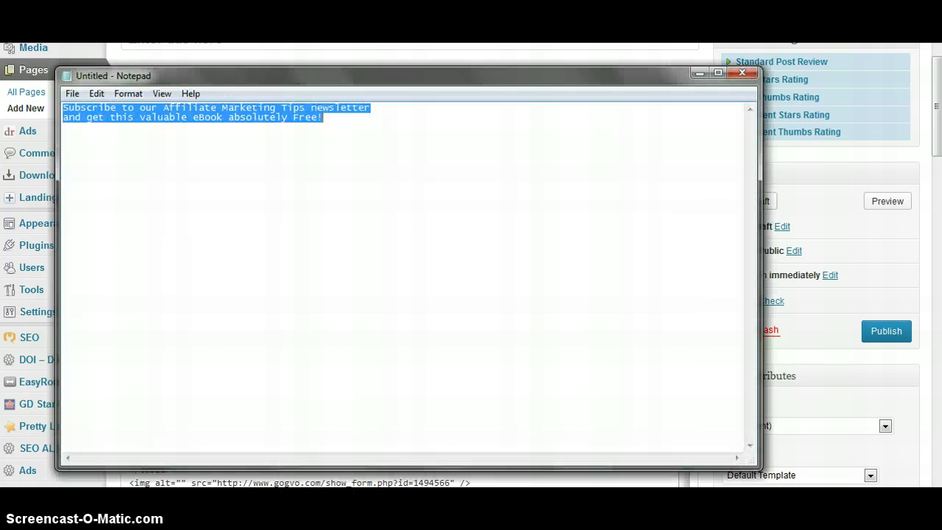
right_click(282, 118)
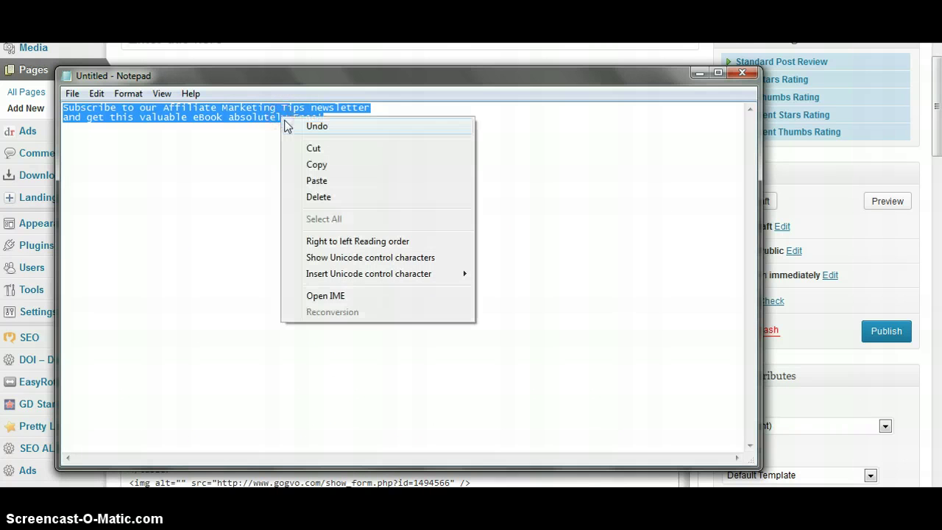
left_click(313, 164)
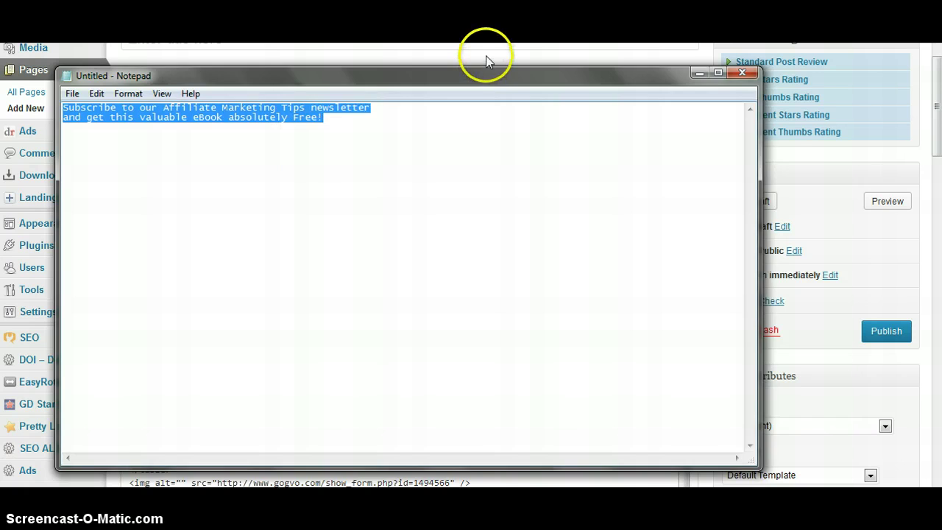
left_click(488, 56)
left_click(145, 244)
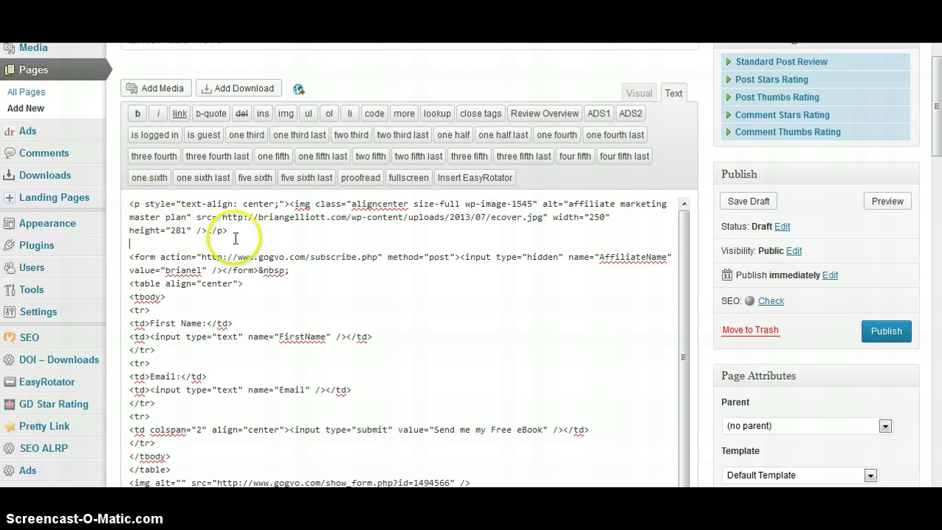
right_click(144, 244)
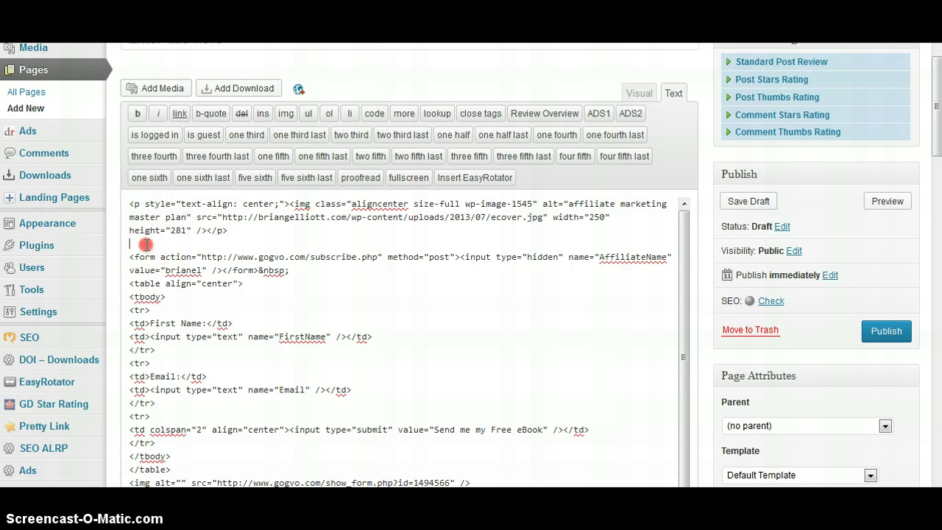
left_click(183, 309)
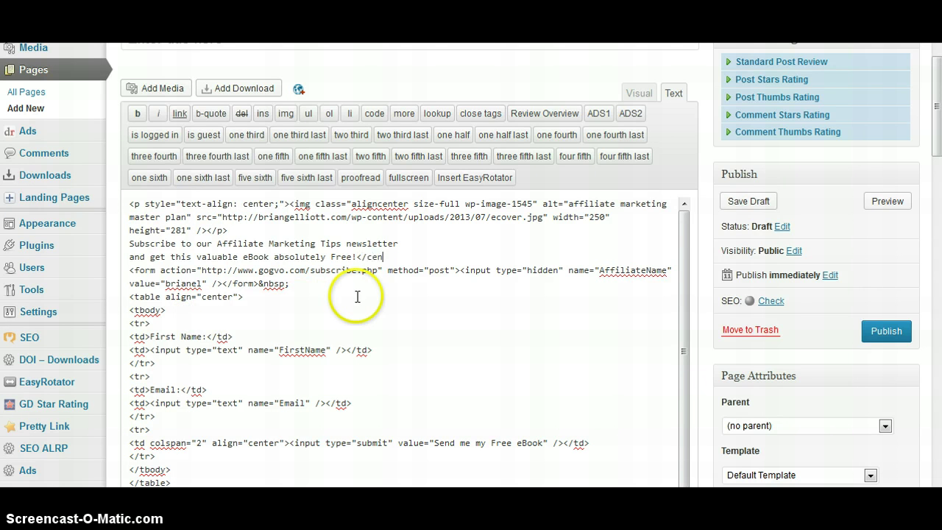
Step: Wrap the two-line newsletter text in <center> and </center> tags
left_click(130, 244)
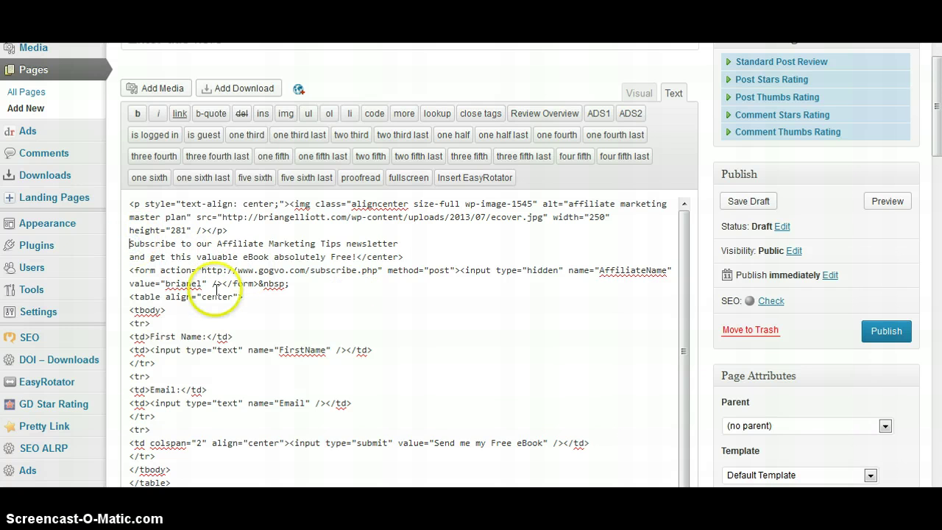
type("<center")
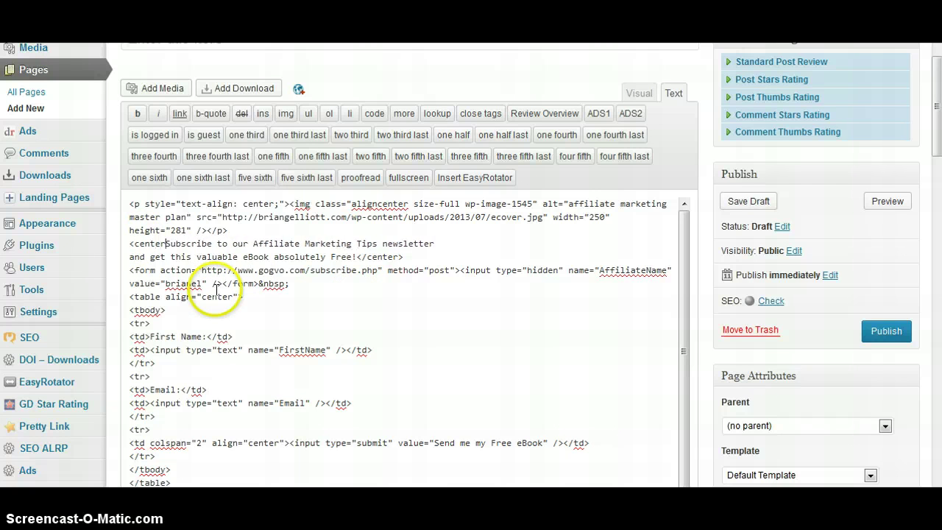
type(">")
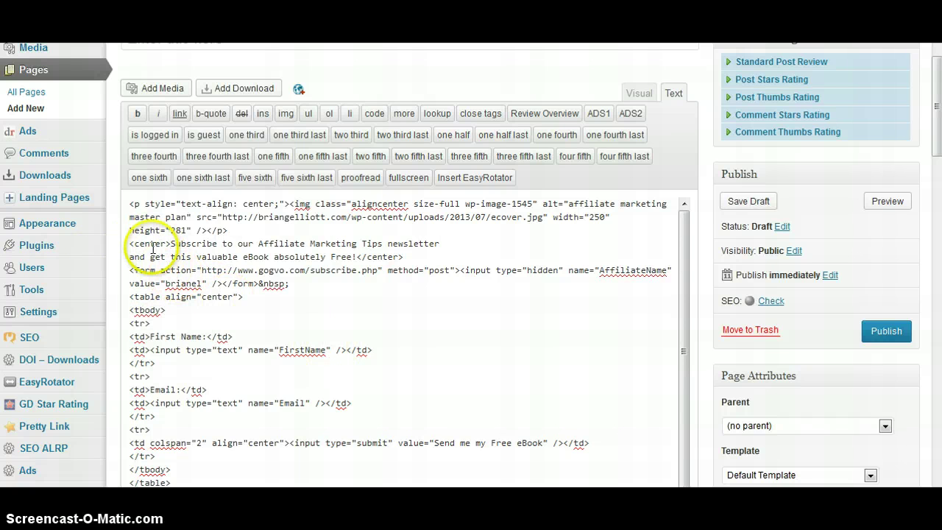
Step: In the visual editor, apply the Heading 3 format and red text color to both lines of the newsletter text
left_click(639, 94)
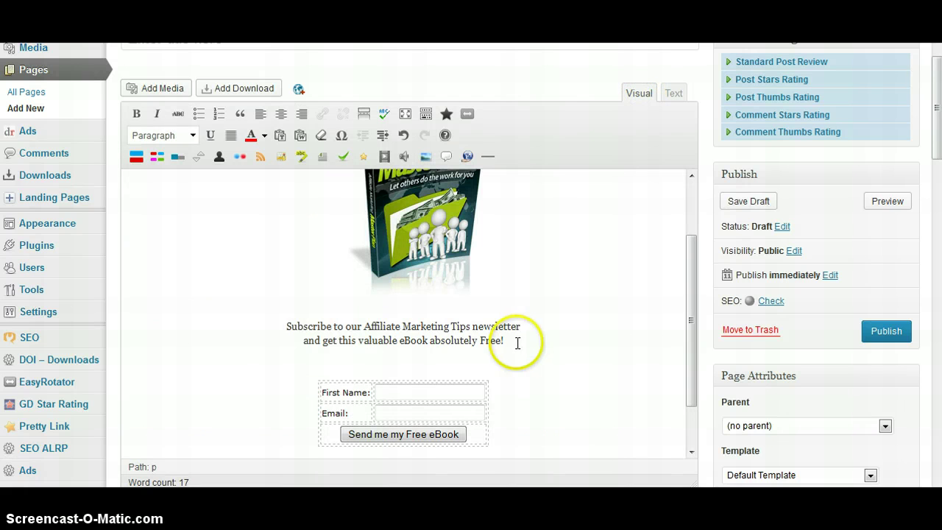
left_click(286, 325)
left_click_drag(287, 326, 507, 335)
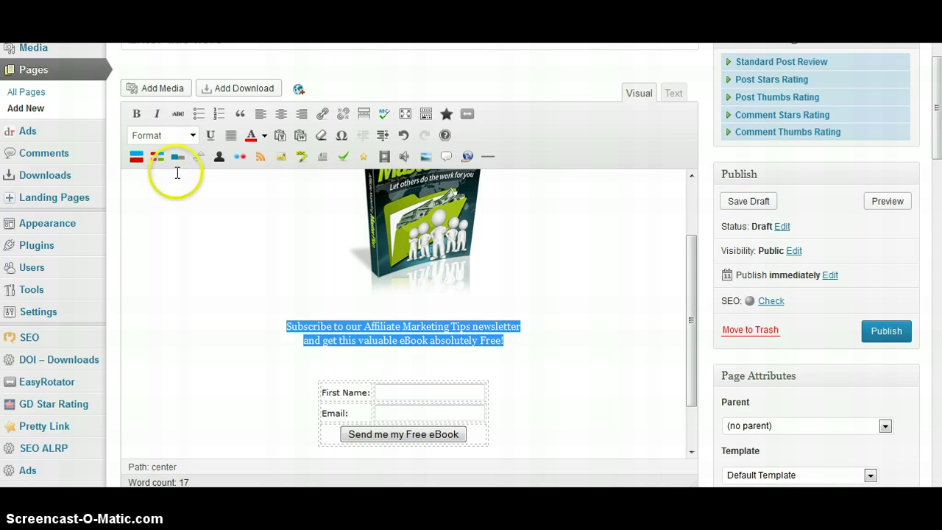
left_click(192, 135)
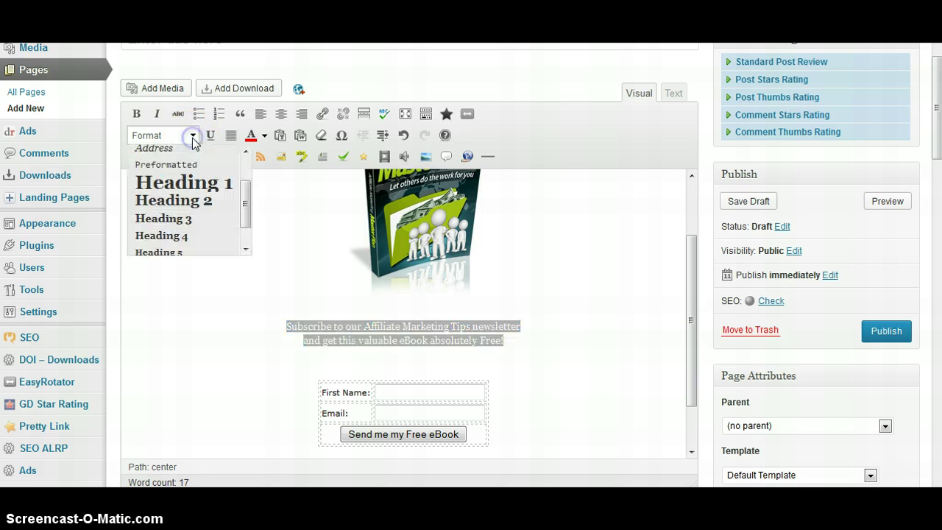
left_click(177, 219)
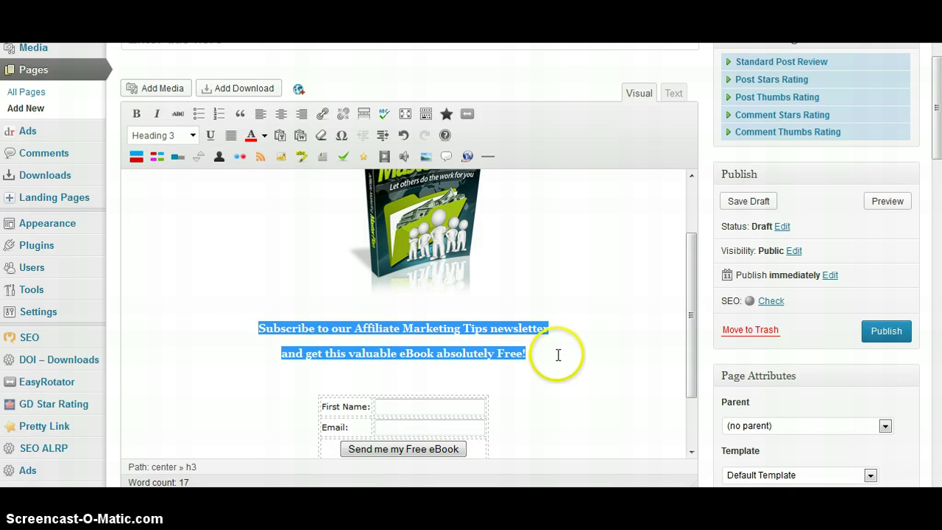
left_click(251, 139)
left_click(571, 391)
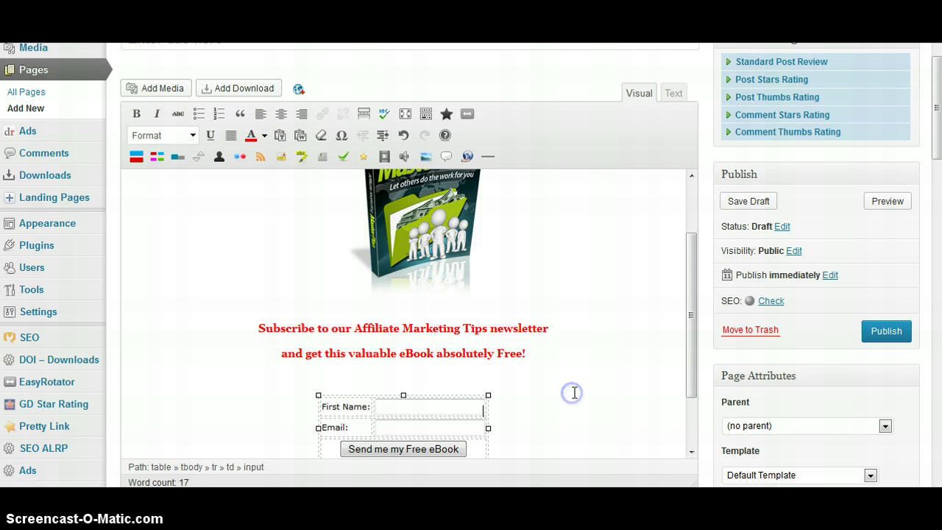
Step: In the HTML code, remove the </h3> after the first newsletter line and the <h3> before the second to merge them into one heading
left_click(674, 96)
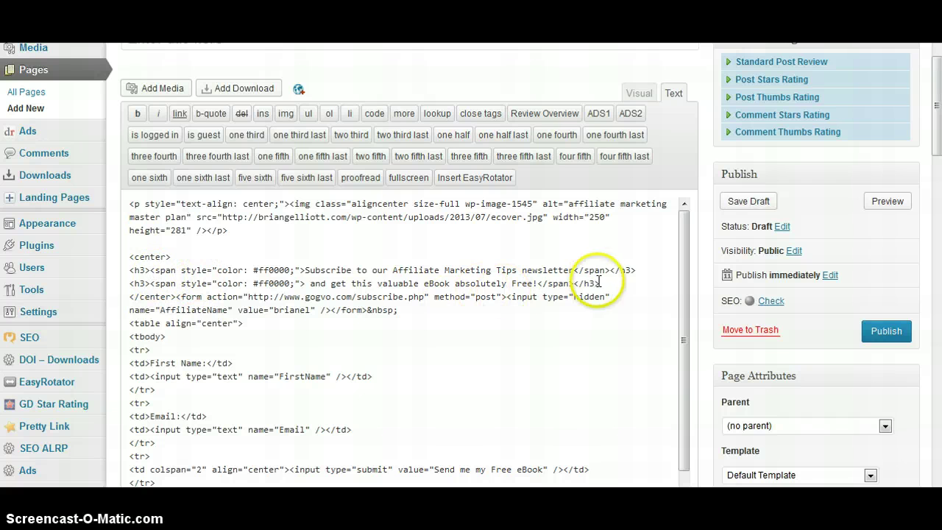
left_click_drag(610, 270, 640, 269)
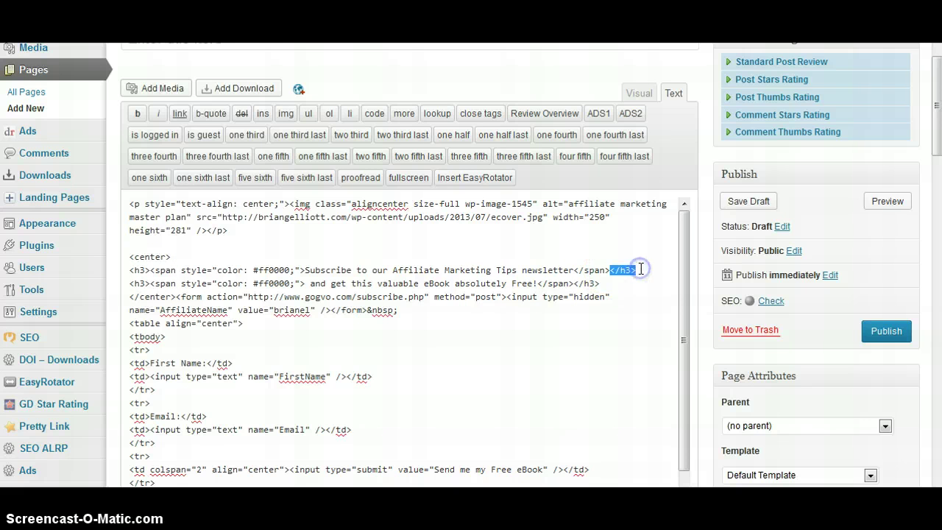
key("Delete")
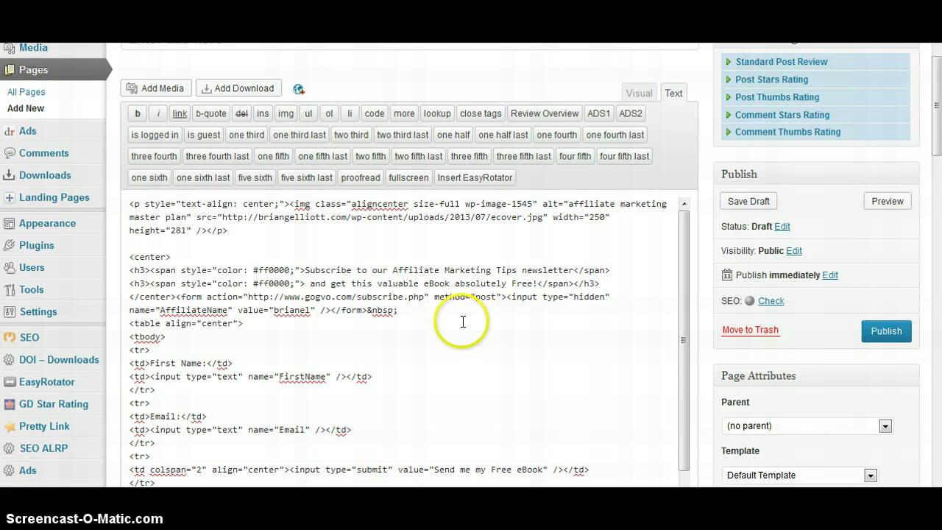
left_click_drag(130, 284, 148, 283)
key("Delete")
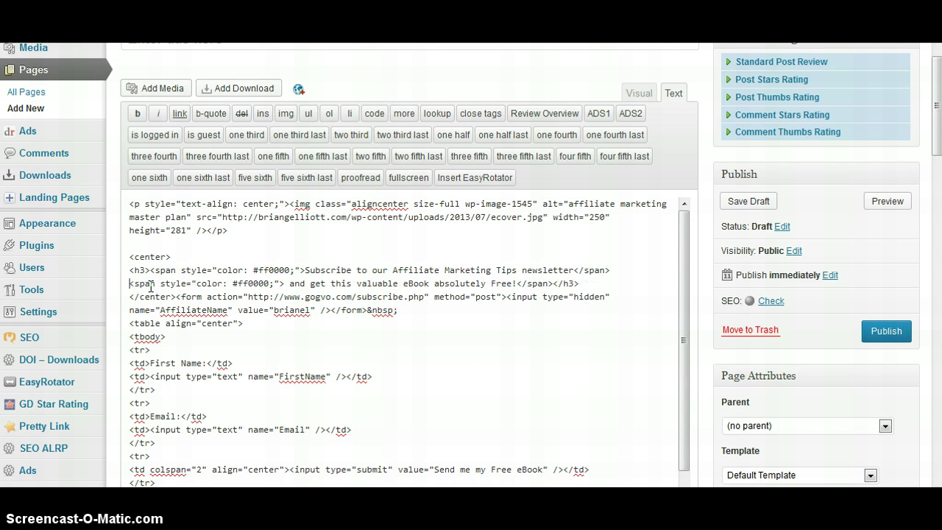
Step: Return to the visual editor and center the two-line red newsletter heading
left_click(635, 94)
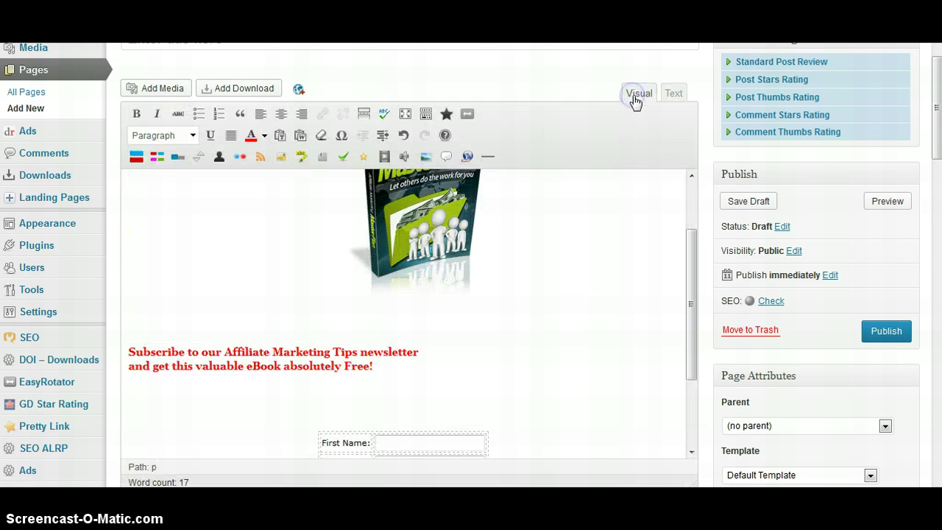
left_click(131, 352)
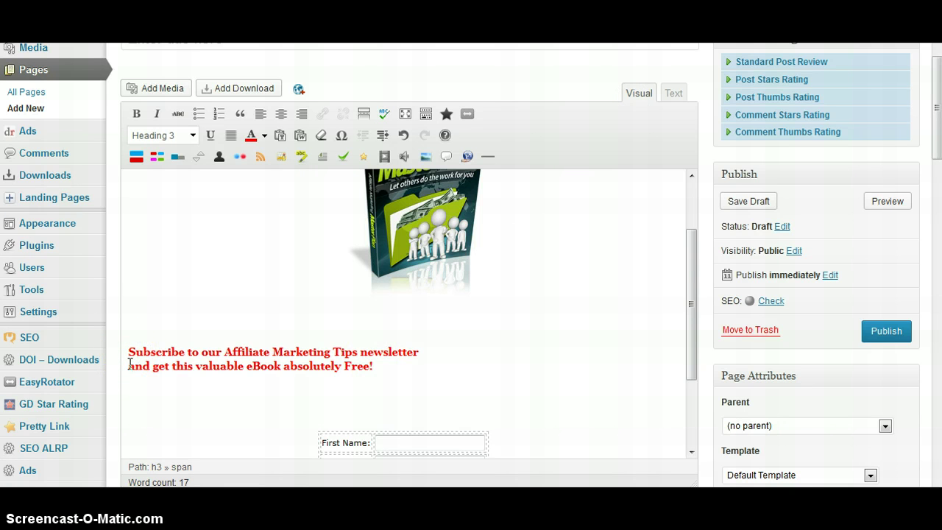
left_click_drag(129, 353, 389, 366)
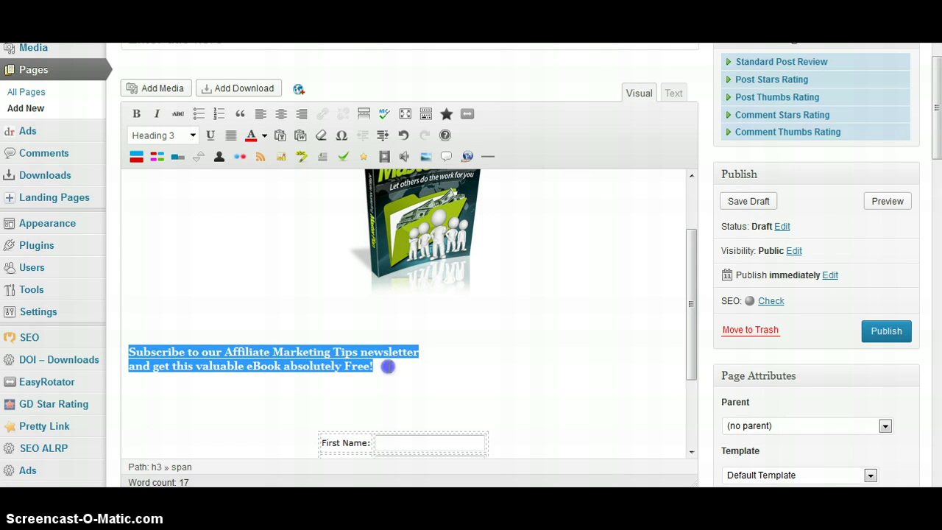
left_click(281, 113)
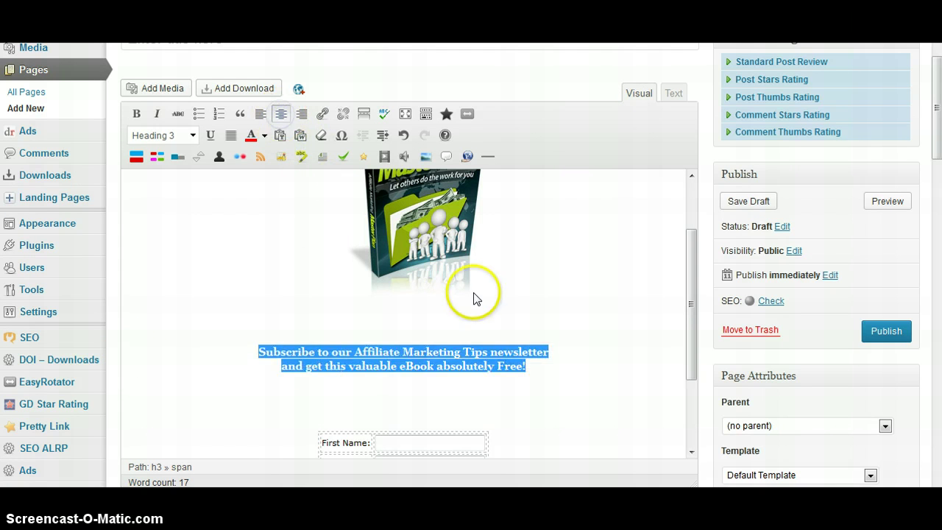
Step: Remove the empty line between the cover image and the newsletter heading, and one empty line above the opt-in form
left_click(469, 316)
left_click(442, 294)
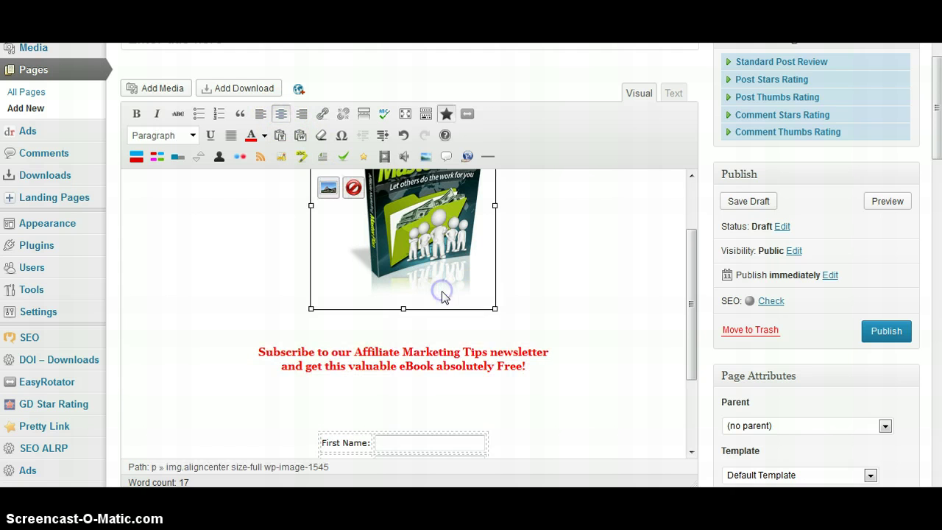
left_click(449, 332)
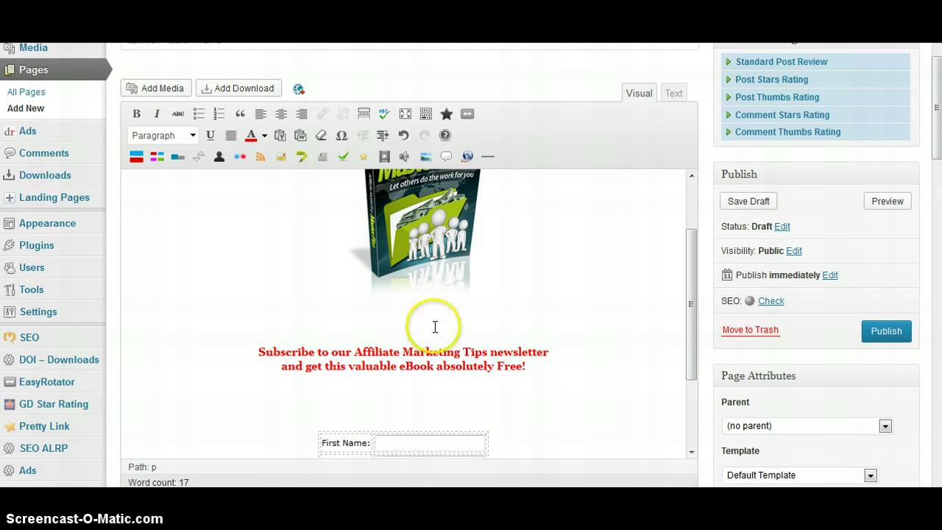
key("Delete")
left_click(431, 371)
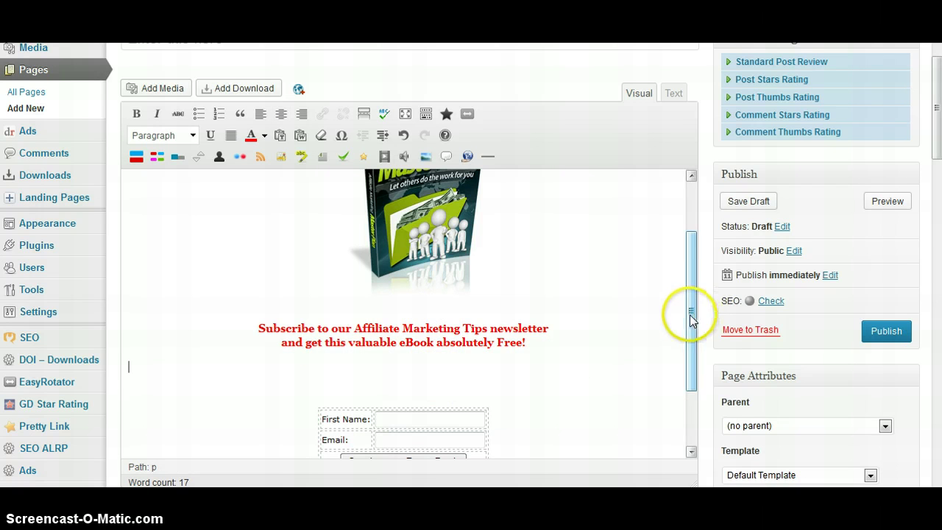
left_click(416, 376)
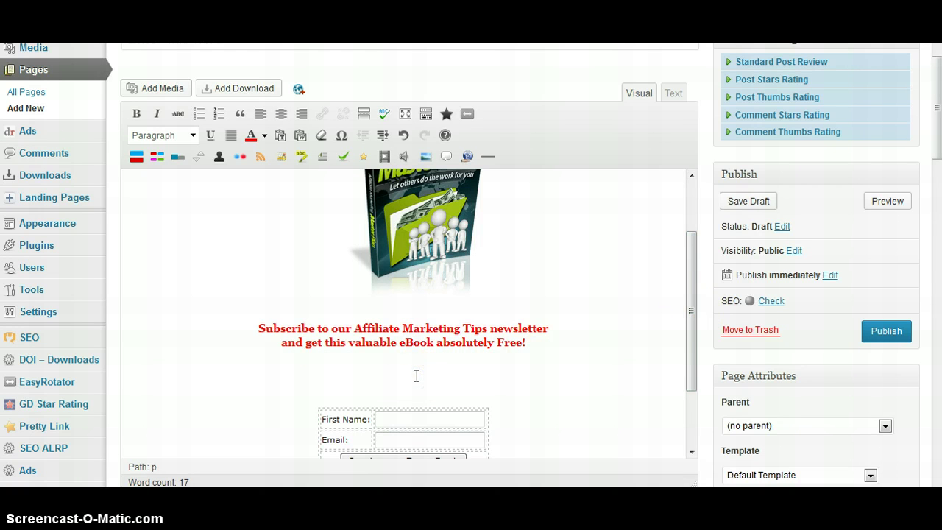
key("Delete")
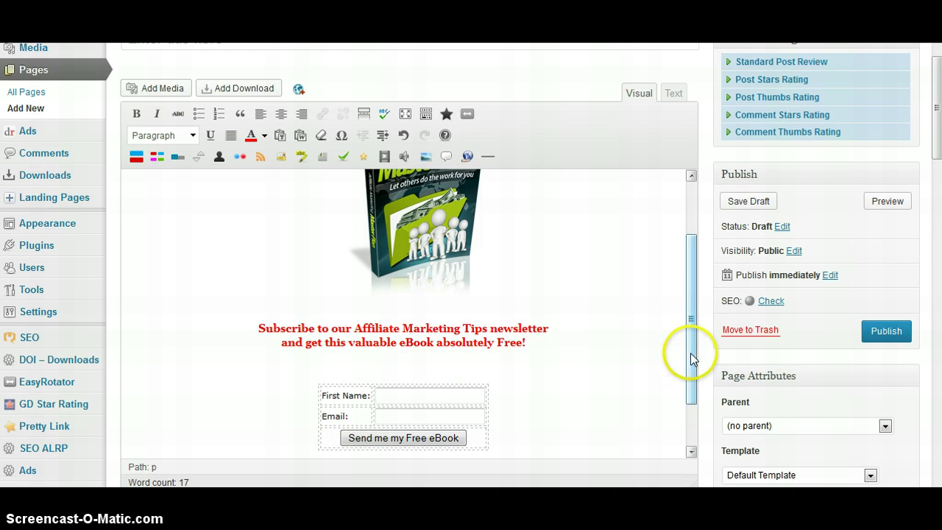
left_click_drag(690, 358, 704, 294)
left_click_drag(696, 327, 681, 401)
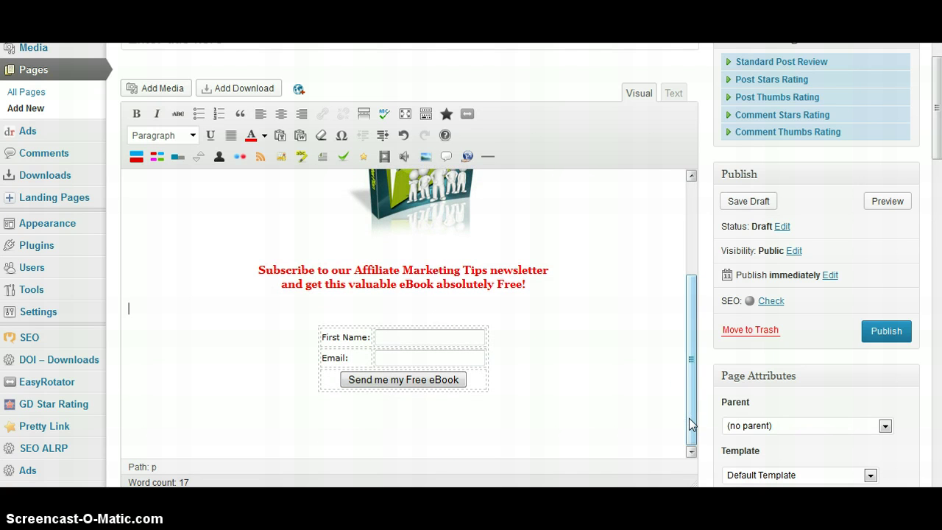
left_click(690, 425)
left_click_drag(690, 424, 687, 420)
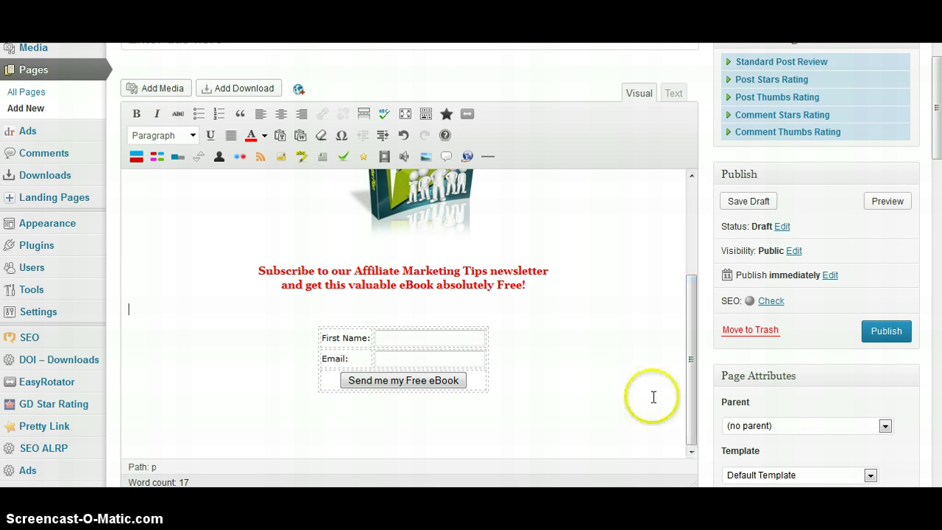
left_click(446, 313)
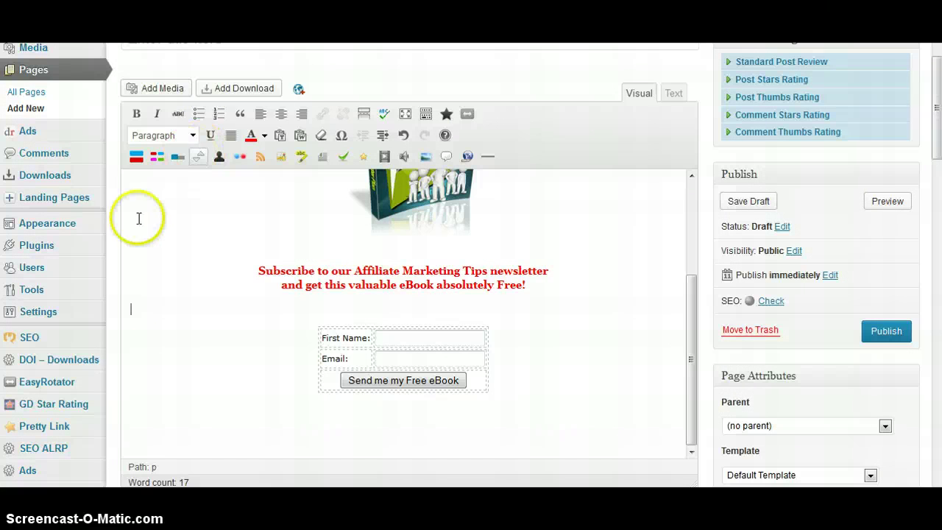
Step: Open the site's Widgets page in a new tab, keeping the page editor open
mouse_move(70, 232)
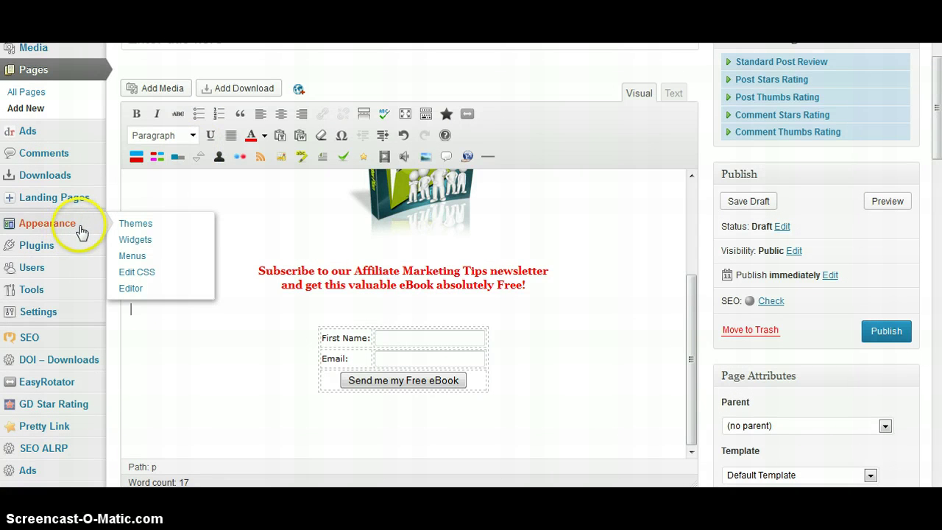
right_click(125, 241)
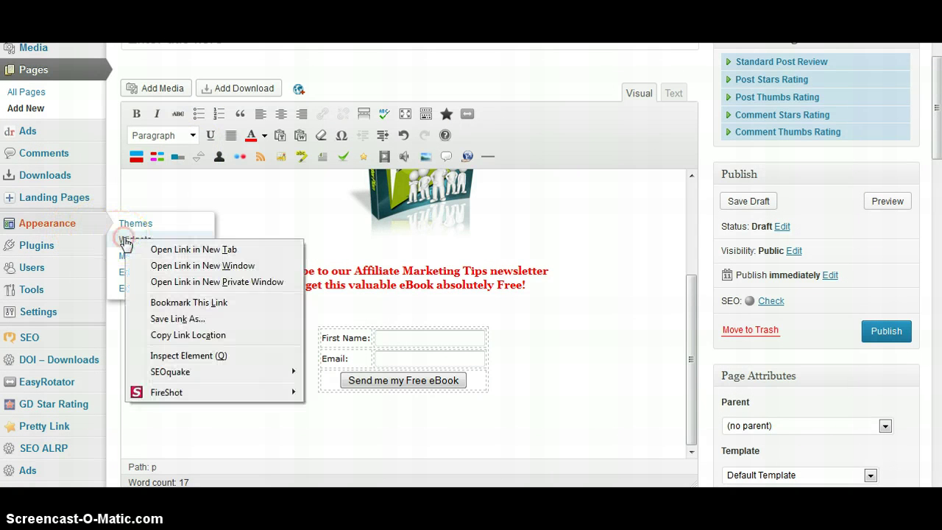
left_click(162, 250)
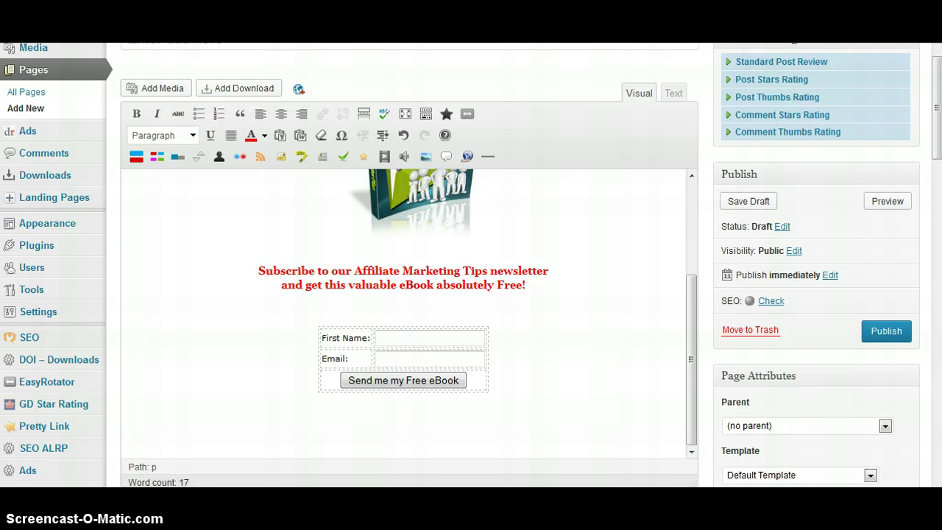
Step: Examine the current eBook opt-in box in the sidebar of the live site
left_click(441, 37)
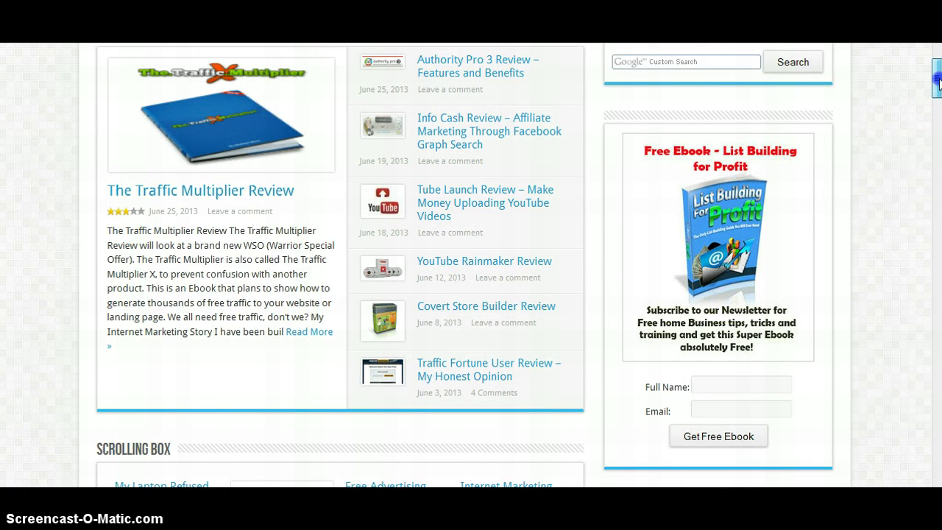
mouse_move(937, 81)
left_mouse_down()
mouse_move(937, 66)
mouse_move(936, 76)
left_mouse_up()
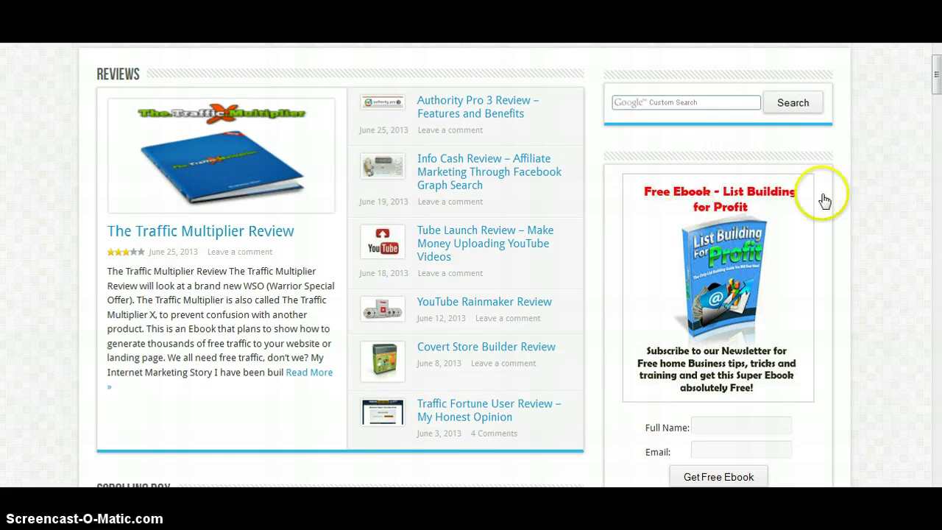
mouse_move(934, 84)
left_mouse_down()
mouse_move(934, 110)
mouse_move(936, 80)
left_mouse_up()
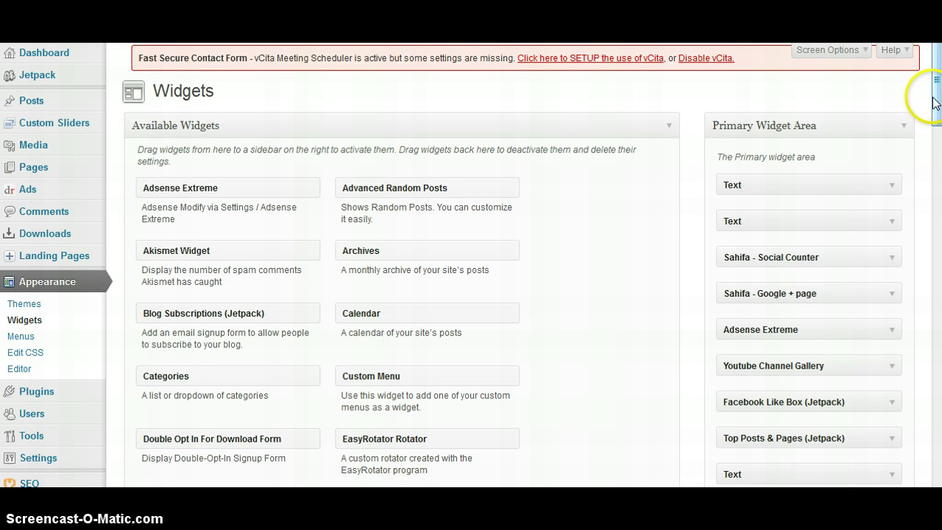
Step: Check the Text widgets in the Primary Widget Area and open the one containing the List Building opt-in form code
scroll(888, 190, "down", 2)
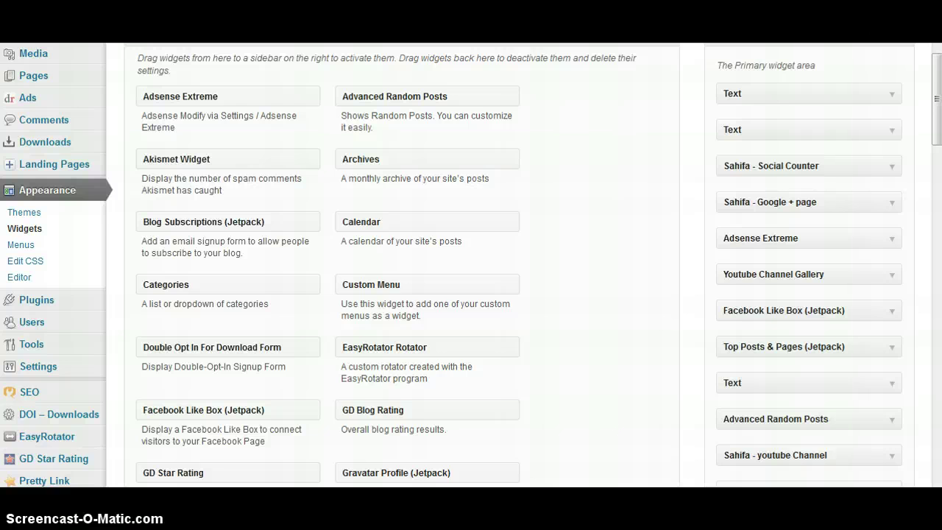
scroll(937, 109, "up", 1)
left_click(892, 131)
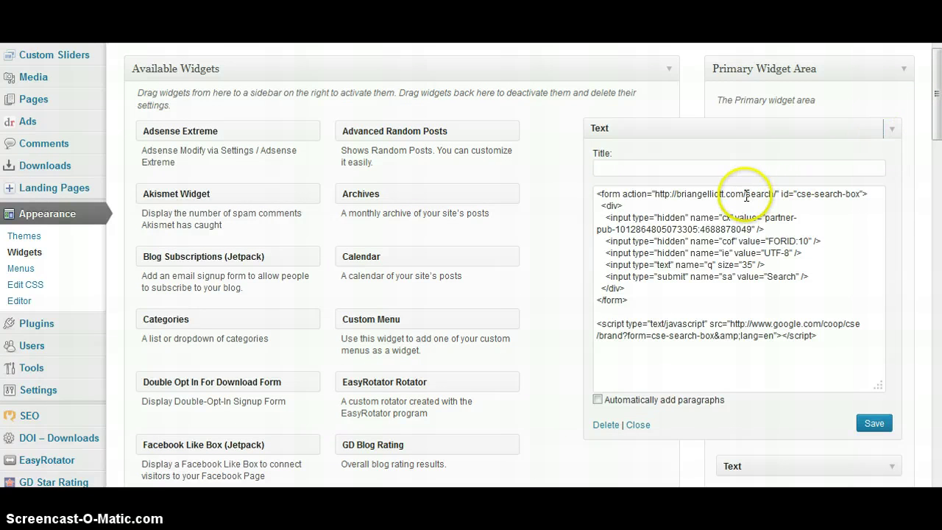
left_click(888, 131)
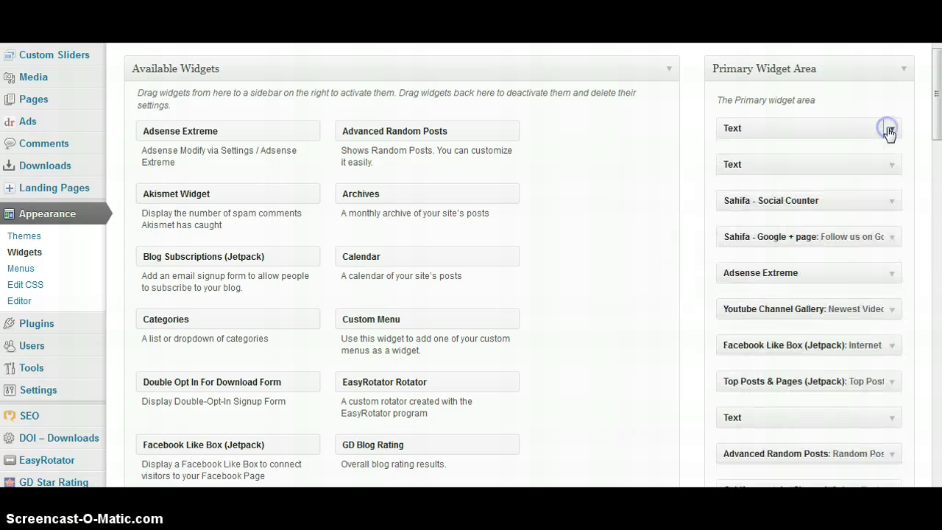
left_click(890, 166)
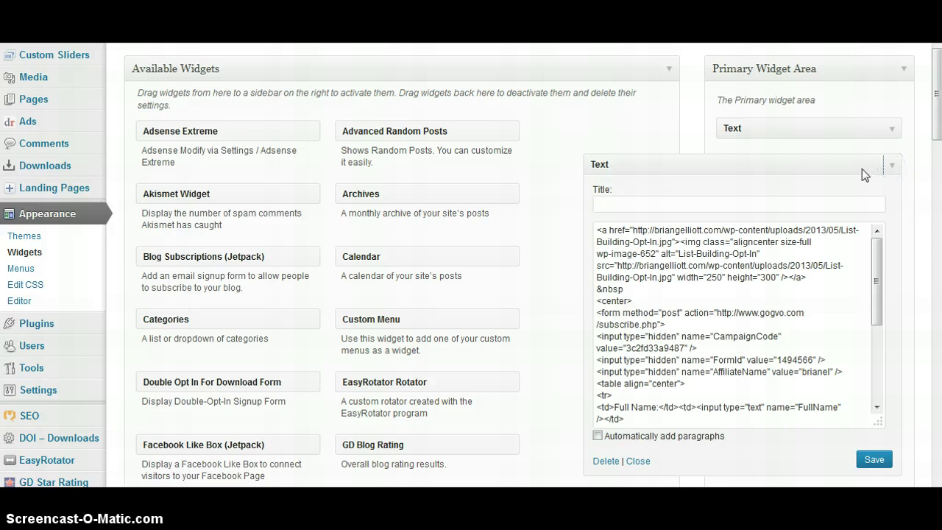
Step: Title the List Building opt-in widget "Old Opt in", save it and remove it from the Primary Widget Area
left_click(787, 205)
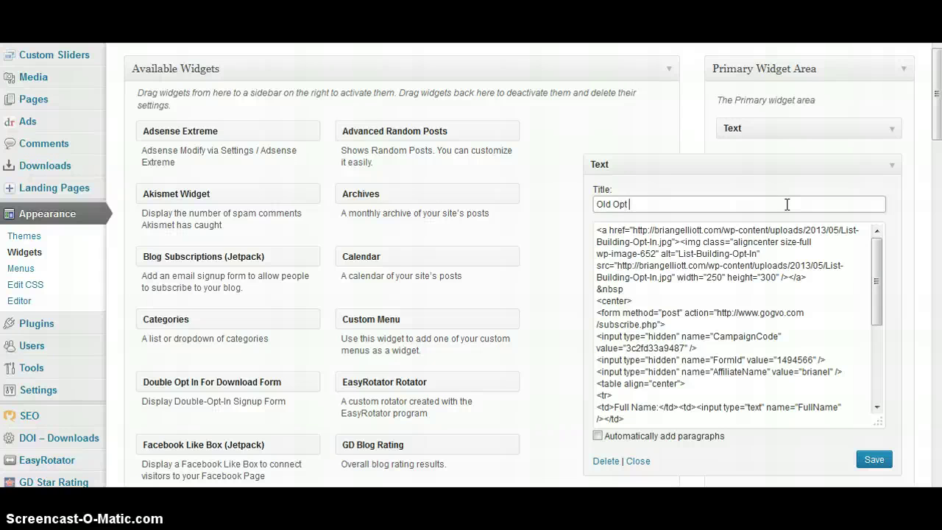
left_click(877, 460)
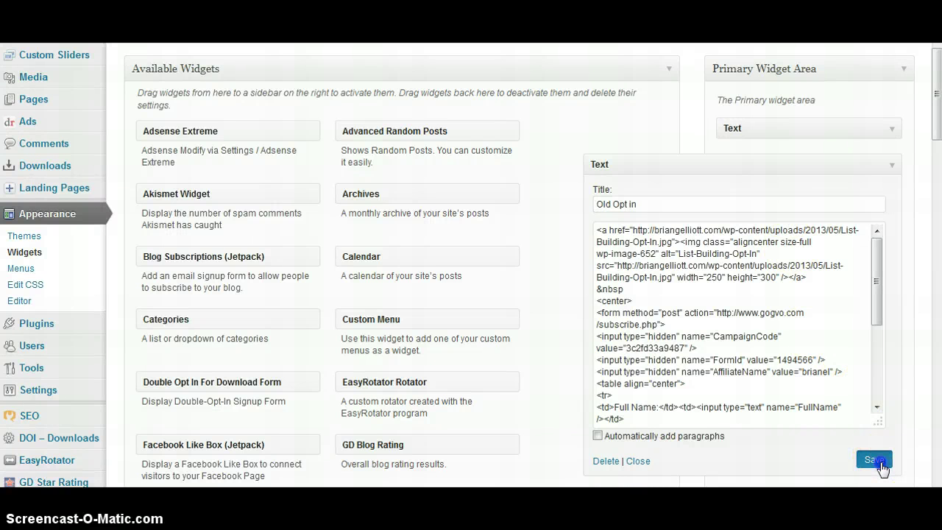
left_click(891, 171)
left_click(891, 171)
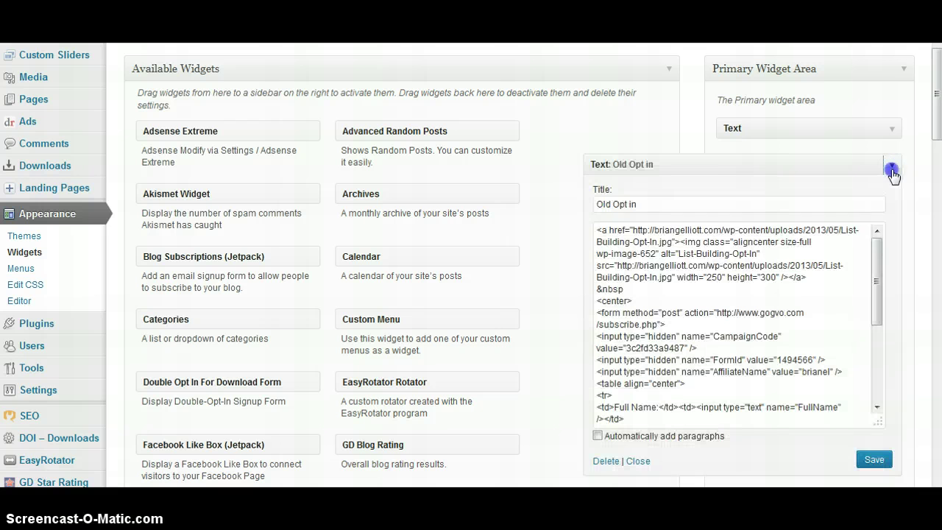
left_click(892, 171)
left_click_drag(835, 163, 385, 168)
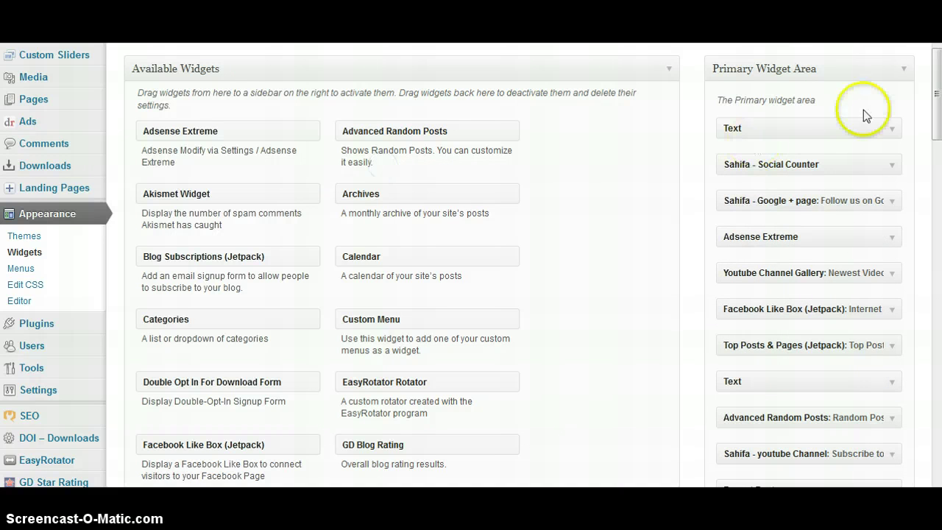
left_click_drag(936, 94, 936, 395)
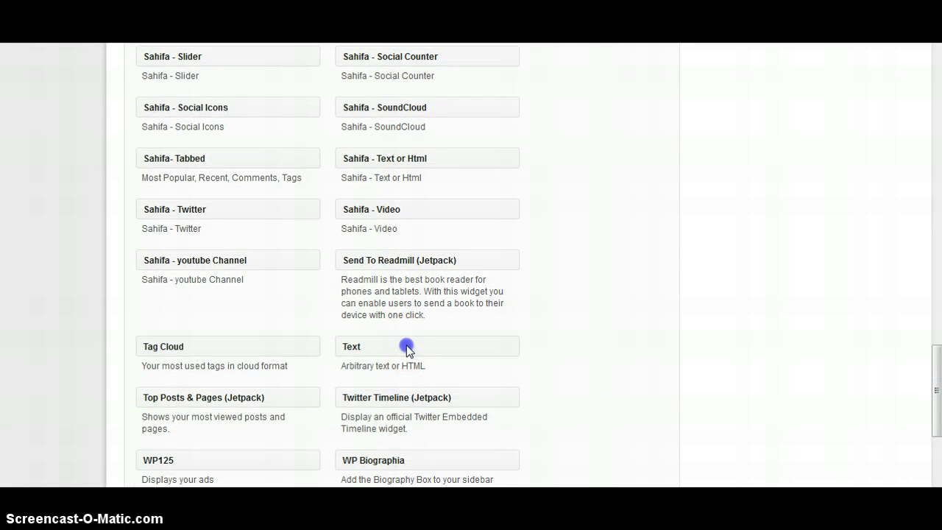
left_click_drag(407, 350, 673, 2)
right_click(674, 2)
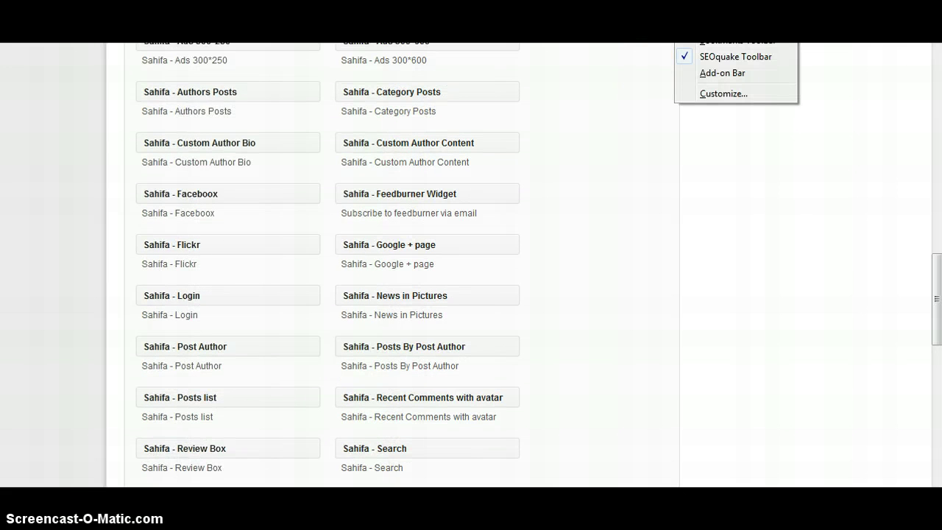
left_click(880, 194)
Step: Add a new Text widget to the Primary Widget Area directly below the first Text widget
left_click_drag(932, 301, 928, 390)
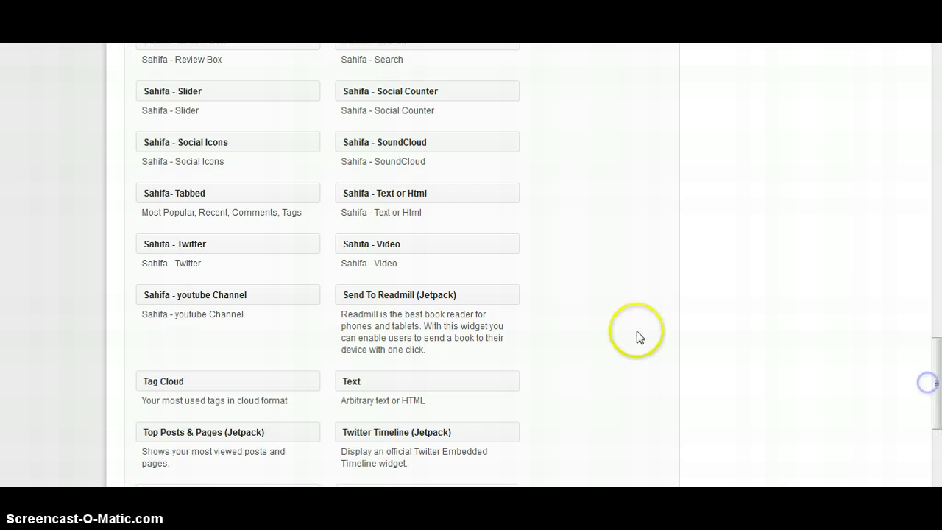
left_click(353, 382)
left_click_drag(354, 381, 731, 191)
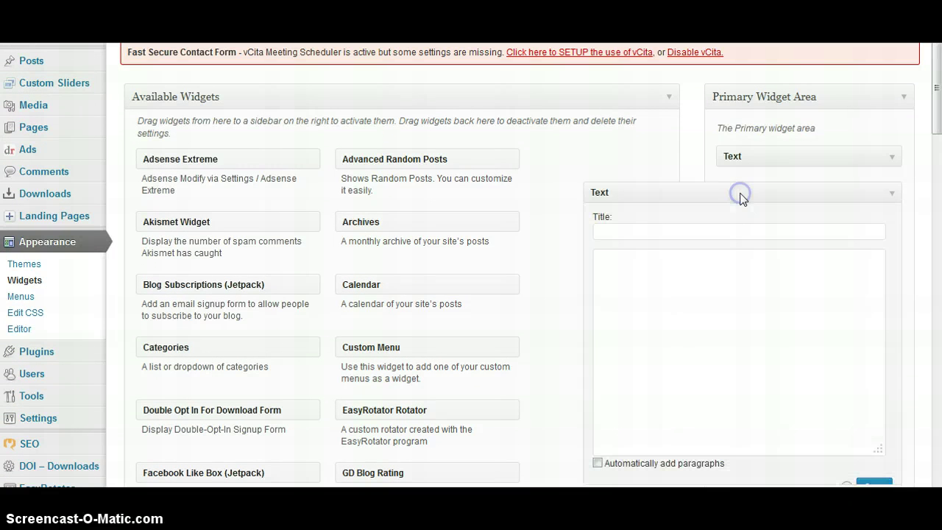
left_click(715, 306)
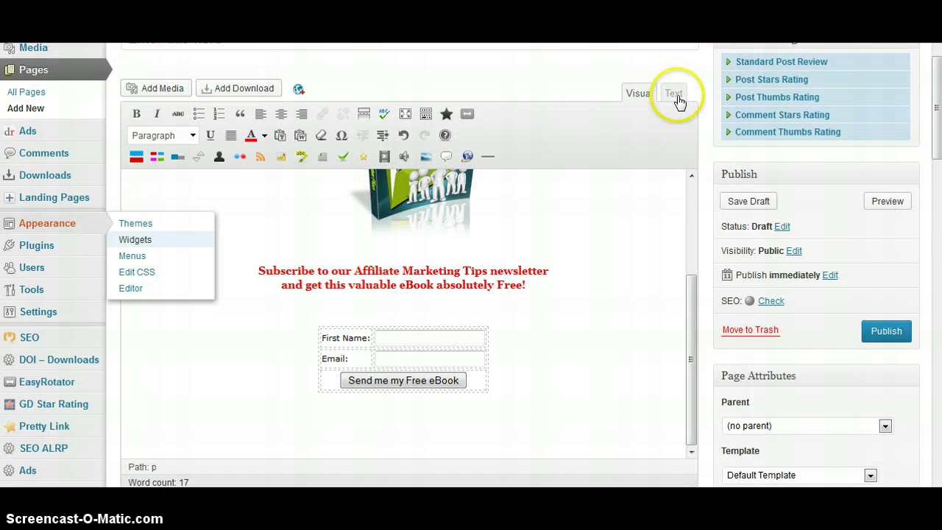
Step: In the page editor tab, show the page's HTML code and copy all of it
left_click(675, 96)
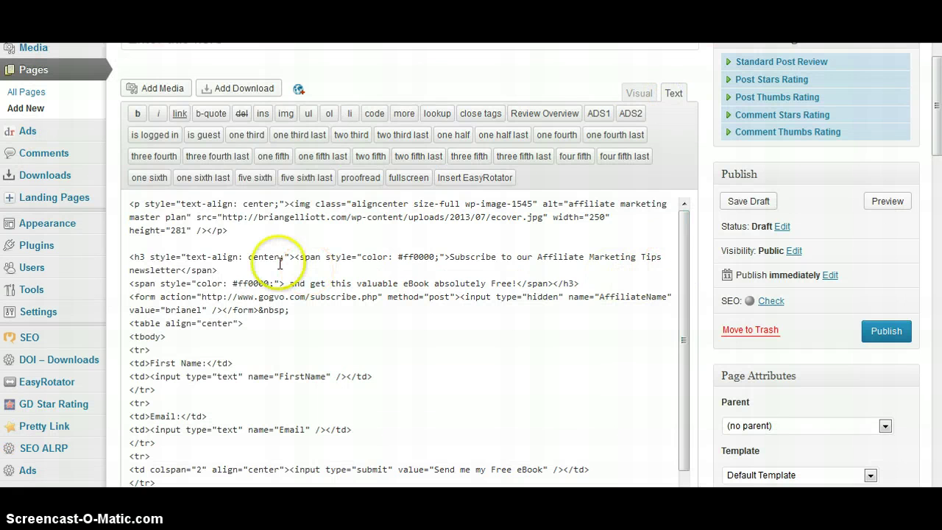
left_click(128, 204)
left_click_drag(128, 204, 155, 482)
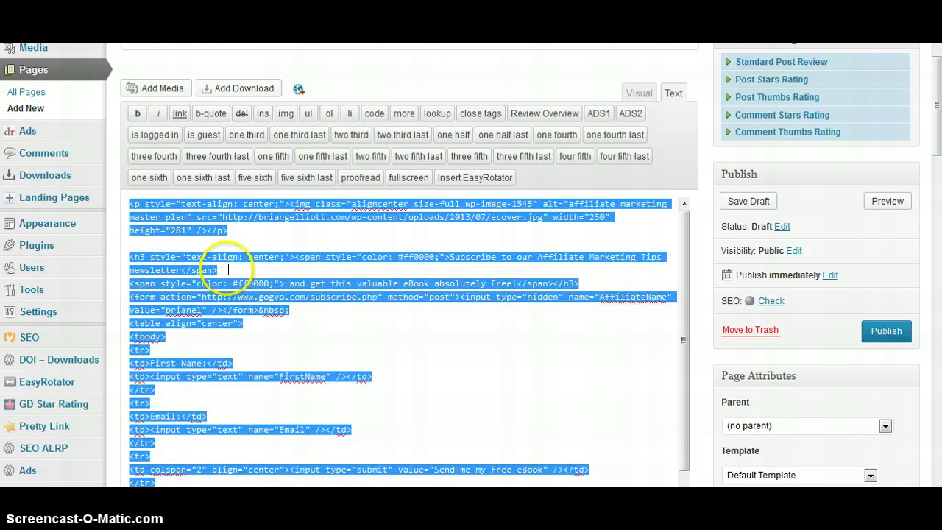
left_click(210, 284)
right_click(209, 284)
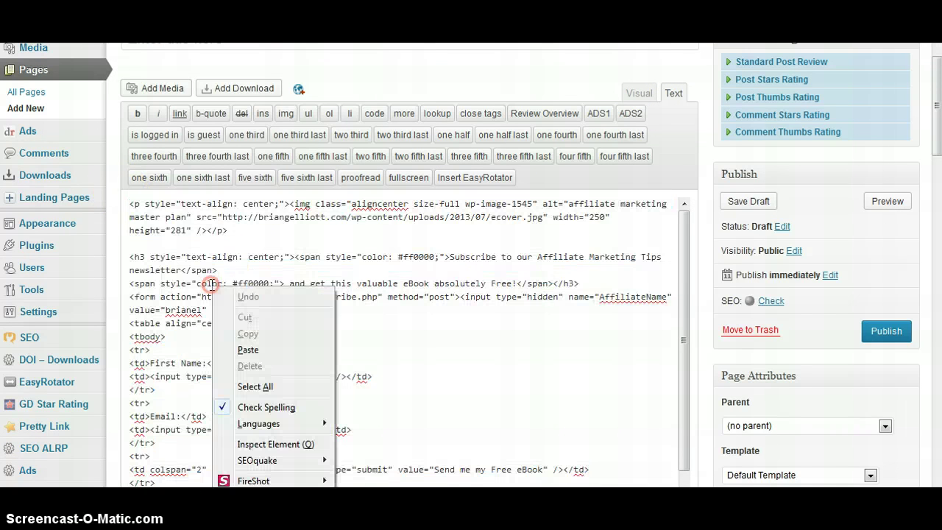
left_click(255, 386)
right_click(188, 298)
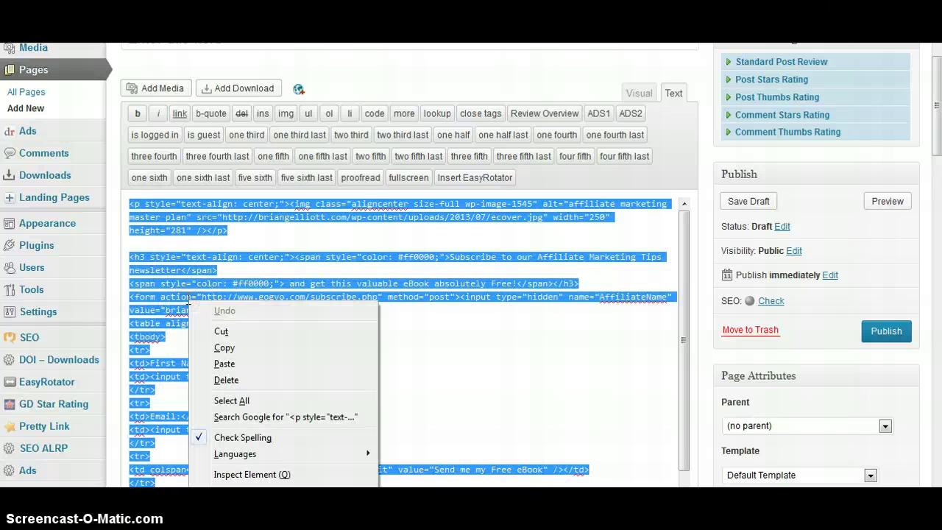
left_click(221, 349)
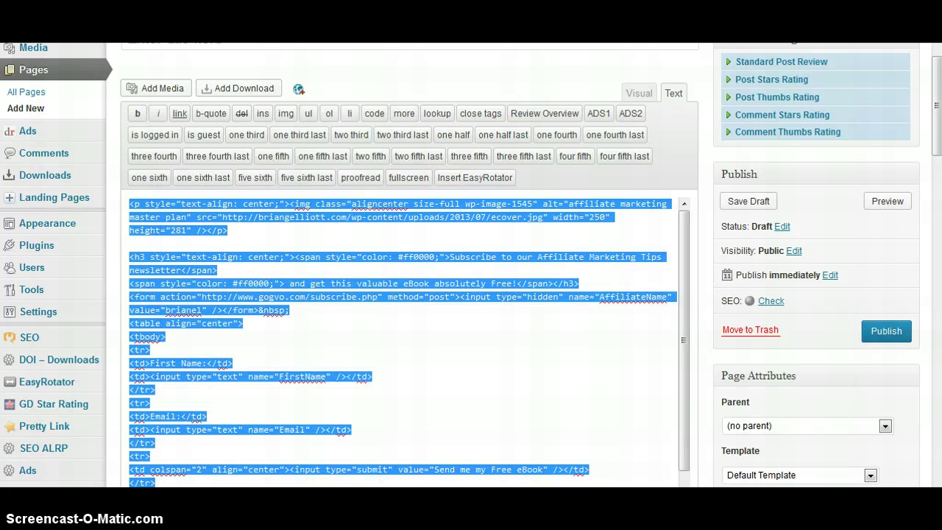
Step: Paste the copied opt-in HTML into the content of the new, empty Text widget and save the widget
key("ctrl+Tab")
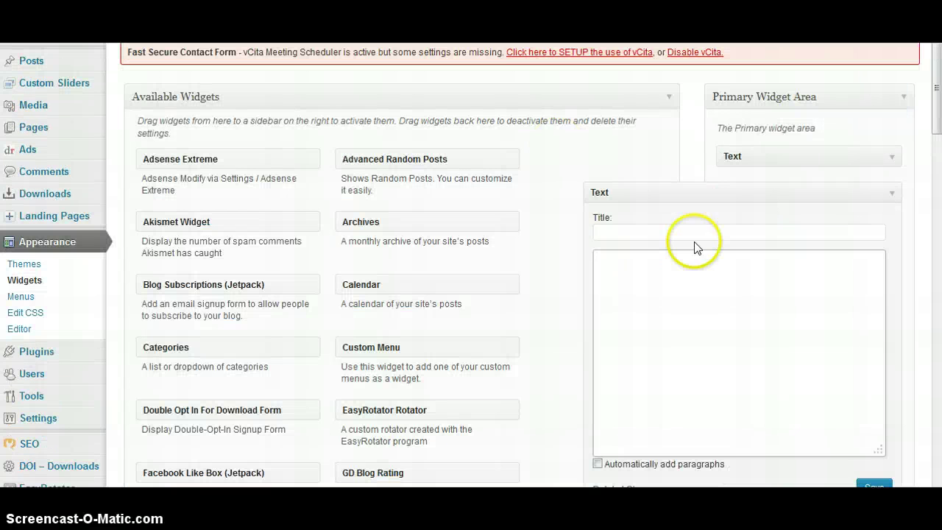
left_click(658, 263)
right_click(656, 263)
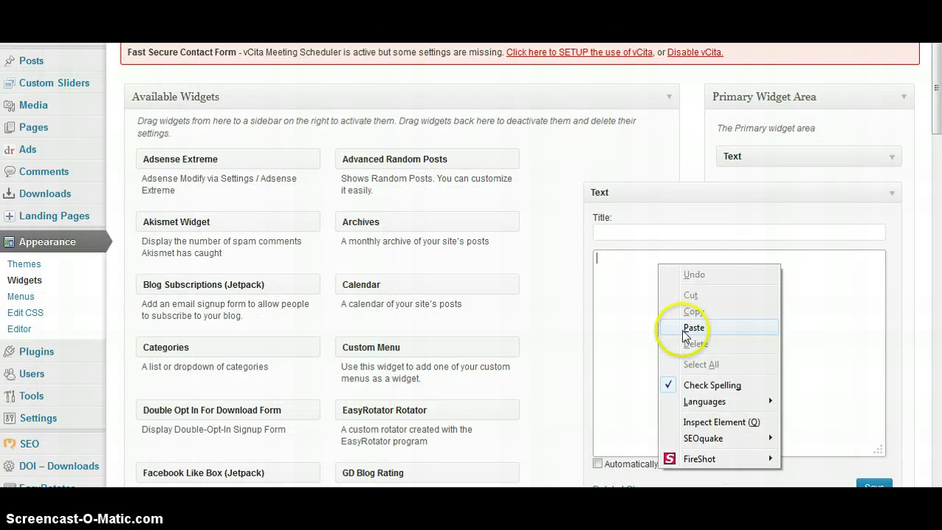
left_click(689, 328)
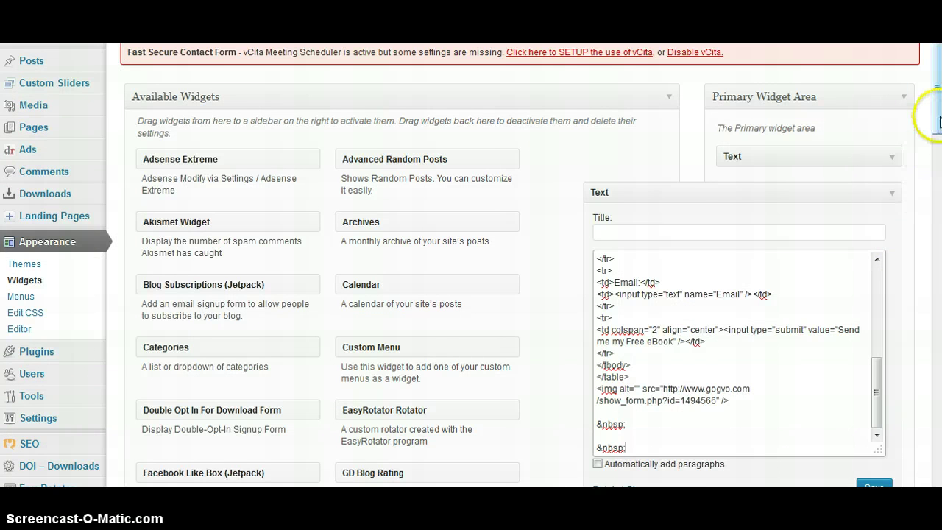
left_click_drag(938, 116, 934, 153)
left_click(871, 308)
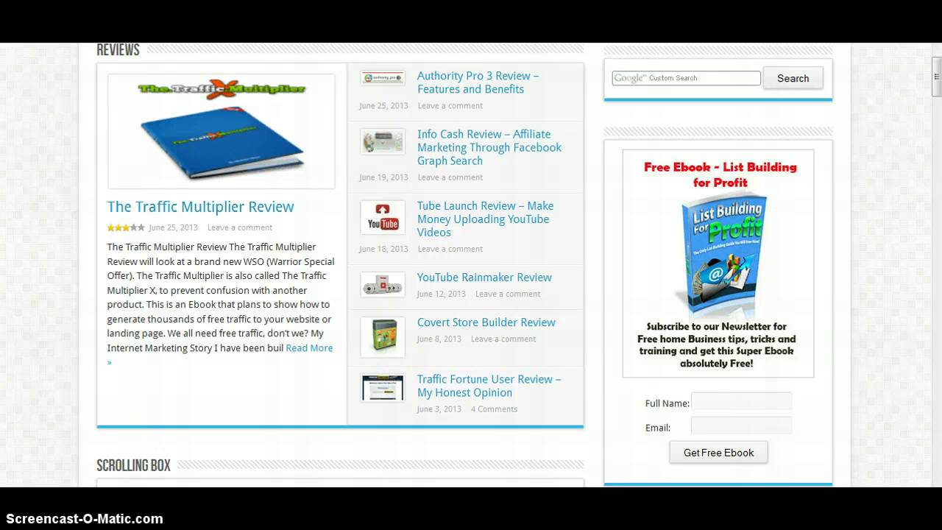
Step: Examine the new Affiliate Marketing Master Plan opt-in box in the live site's sidebar, including its cover, heading and form
left_click_drag(935, 77, 936, 81)
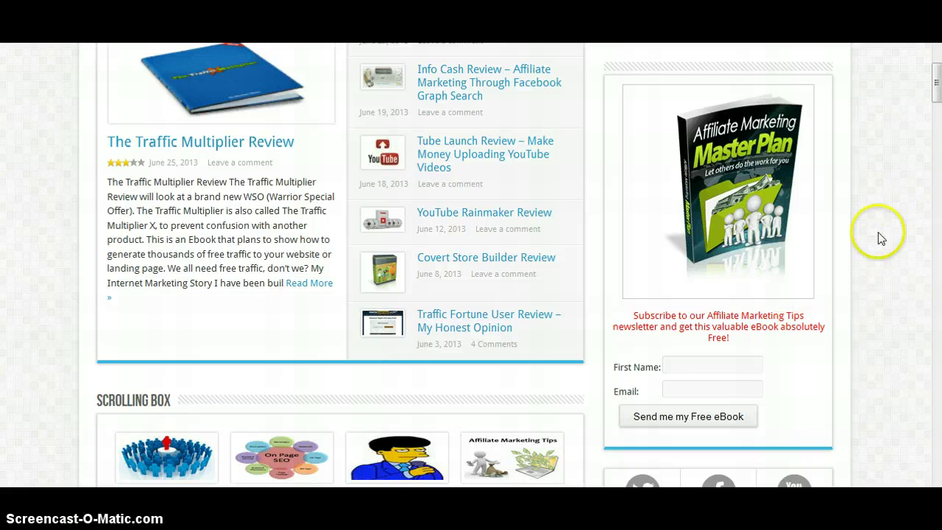
left_click(936, 87)
left_click_drag(936, 86, 937, 85)
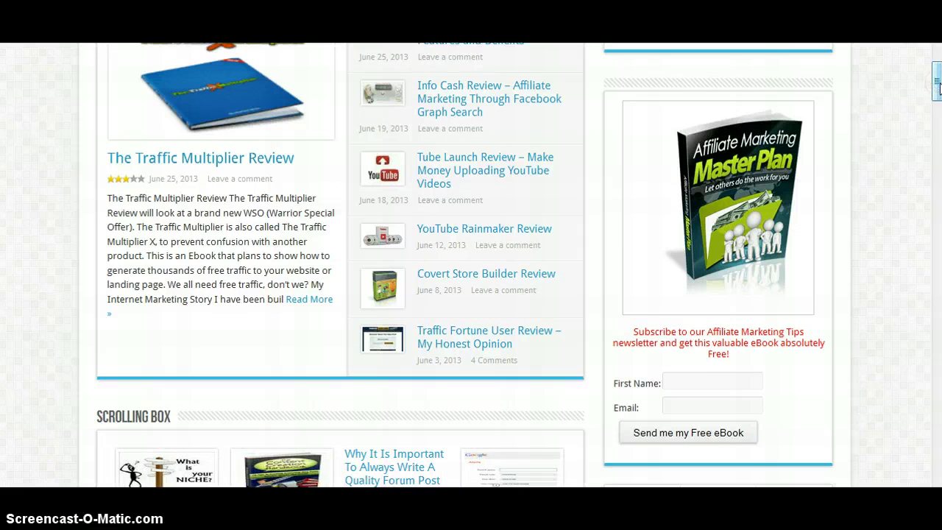
left_click_drag(937, 87, 937, 88)
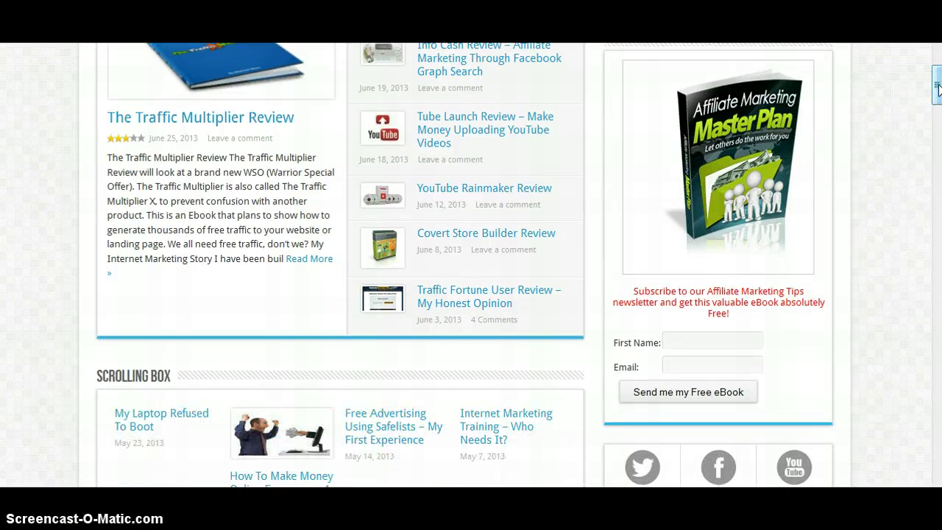
left_click_drag(936, 86, 937, 83)
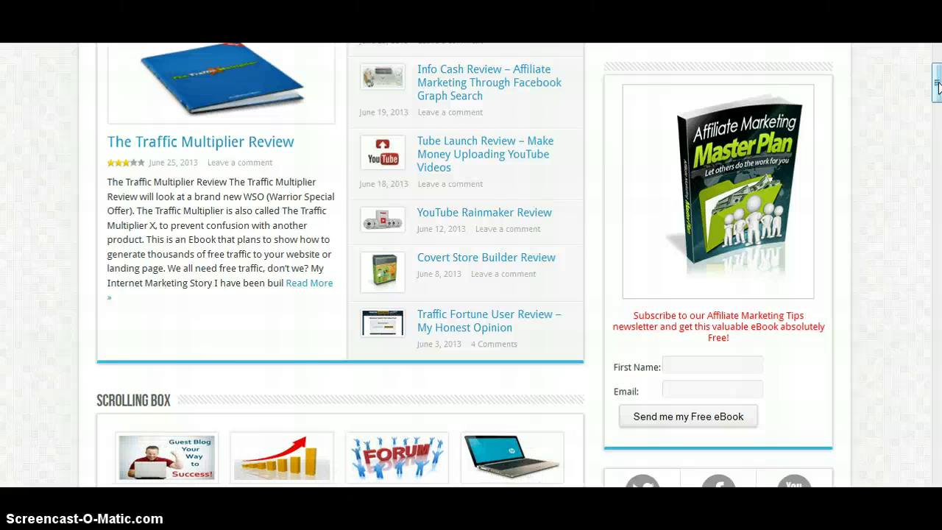
left_click_drag(938, 86, 938, 92)
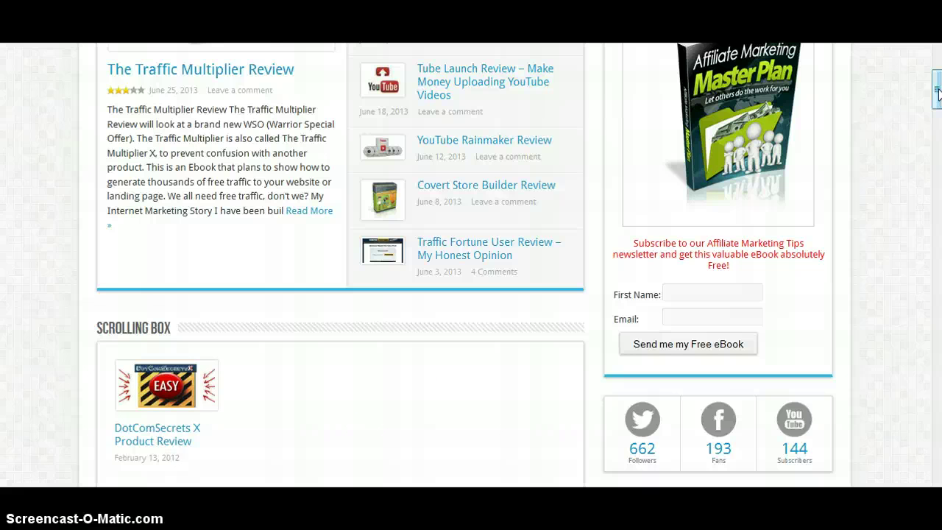
mouse_move(937, 90)
left_mouse_down()
mouse_move(937, 63)
mouse_move(936, 109)
mouse_move(936, 81)
left_mouse_up()
left_click(936, 83)
scroll(916, 120, "down", 1)
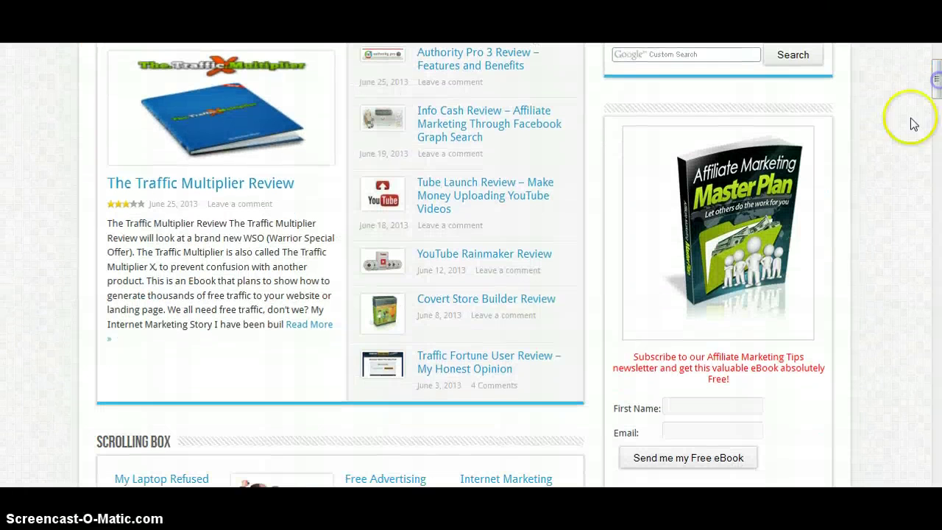